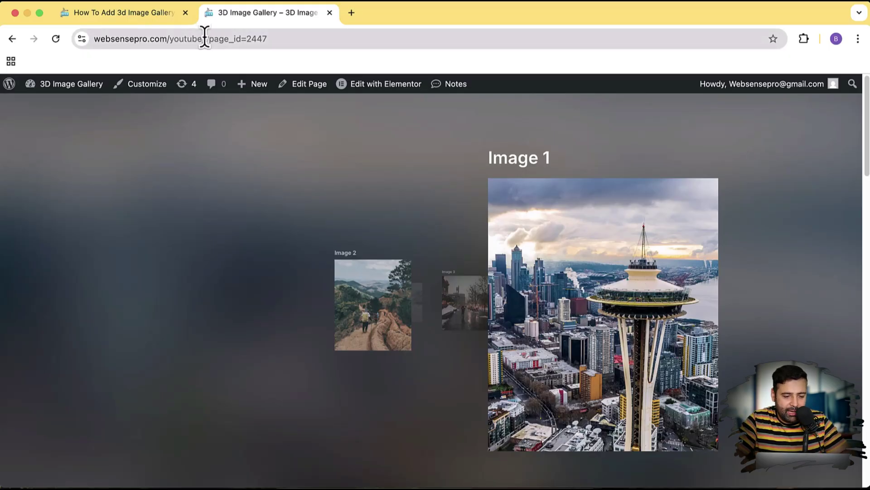
Load websensepro.com/youtube/wp-admin in a new browser tab
click(204, 38)
click(351, 12)
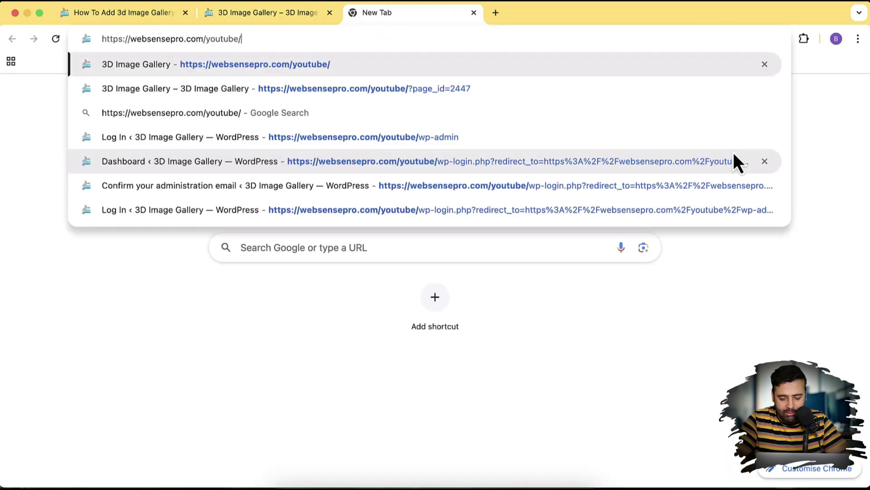
text(websensepro.com/youtube/wp-admin)
key(Return)
Review the blog tutorial's steps, then return to the WordPress admin dashboard
click(122, 12)
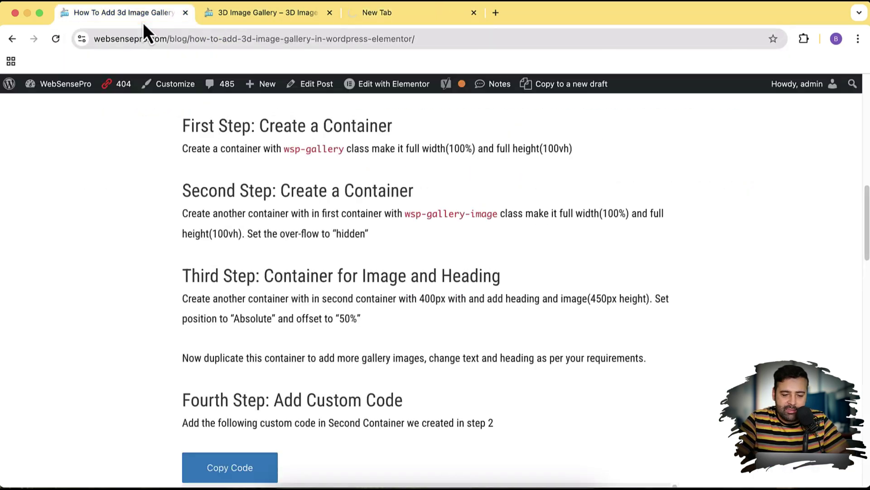
scroll(711, 215, down, 8)
scroll(711, 215, up, 2)
scroll(712, 215, up, 6)
scroll(712, 216, down, 1)
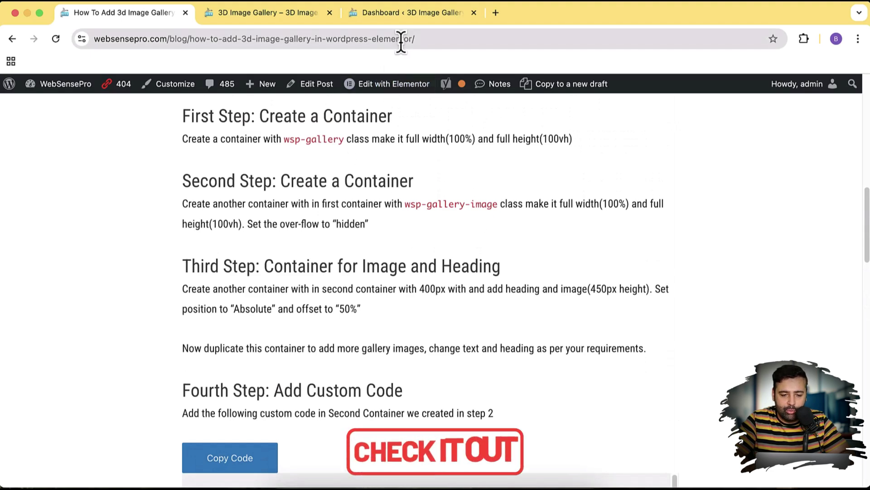
click(405, 39)
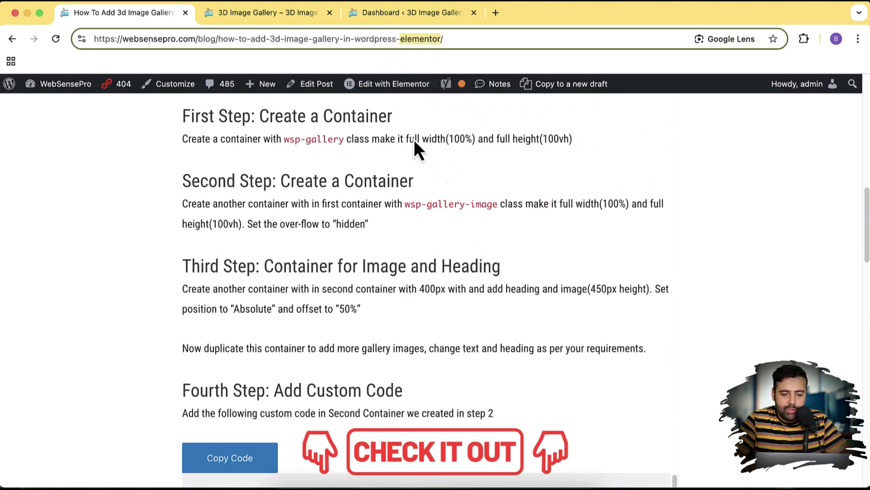
click(411, 13)
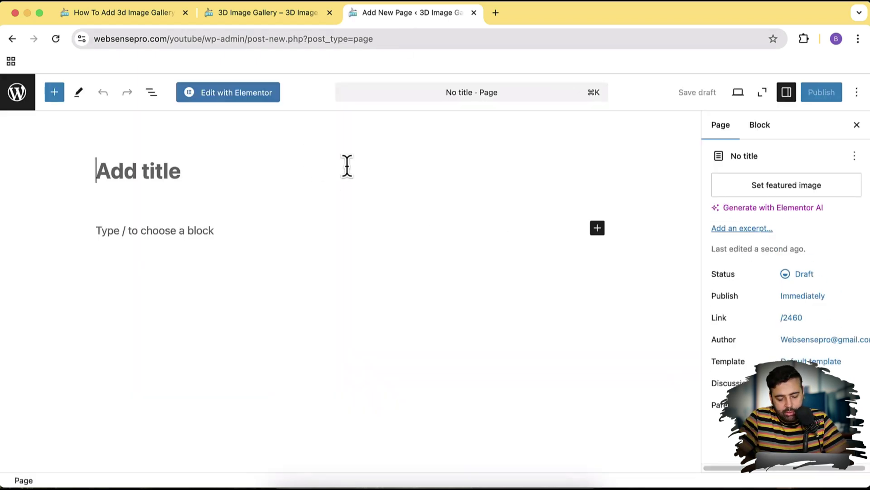
text(3D )
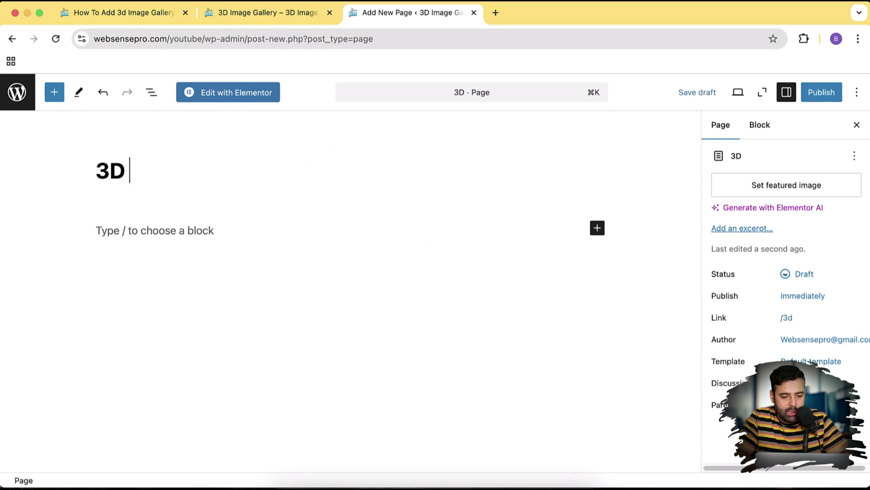
text(Image )
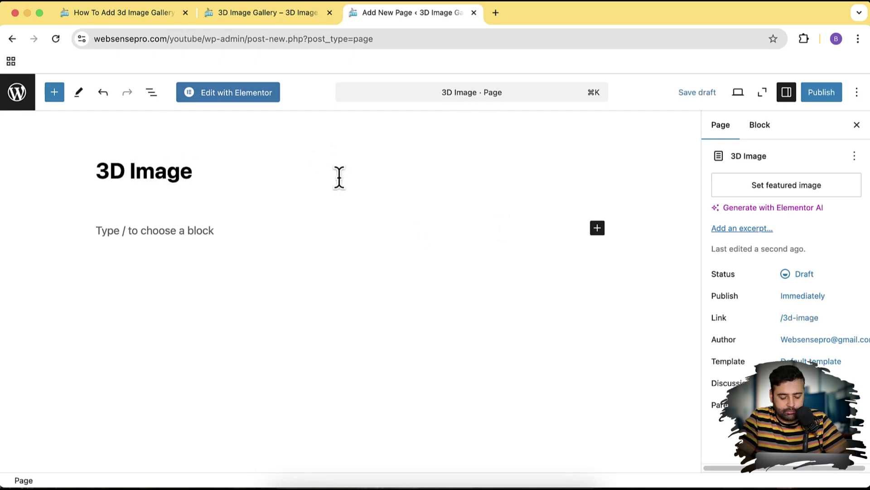
text(Gallery )
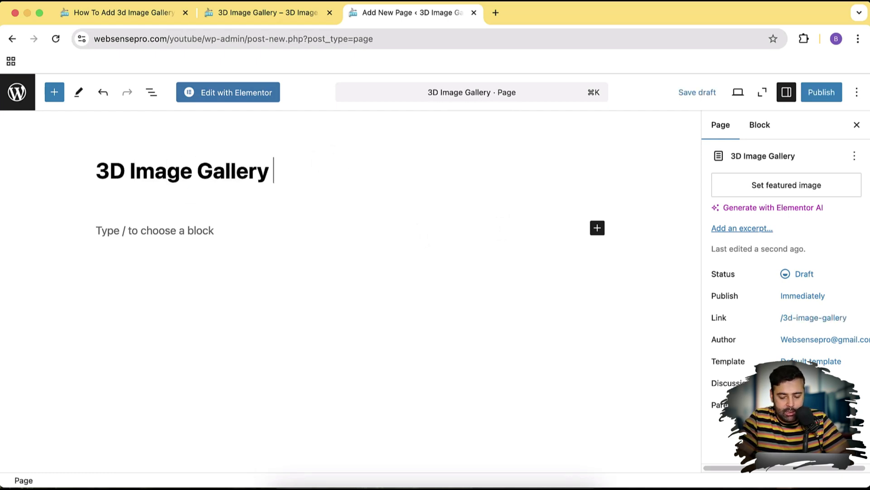
text(- Youtube Tutorial)
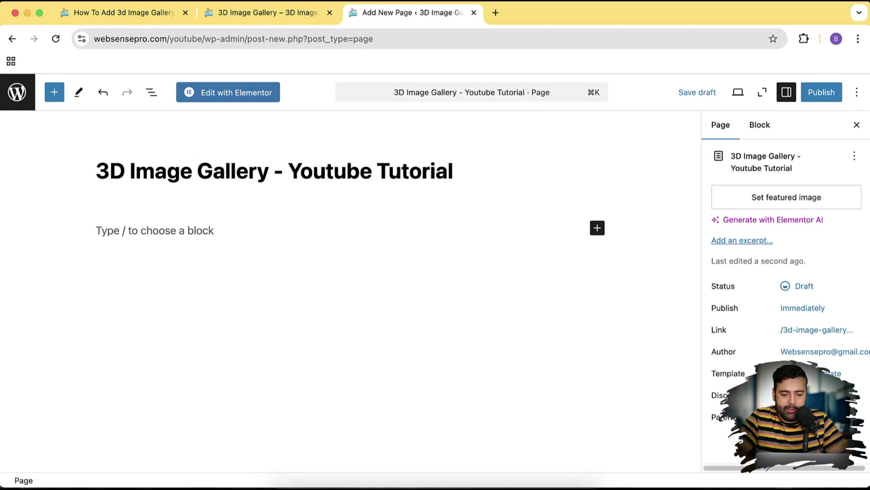
Publish the '3D Image Gallery - Youtube Tutorial' page and open it in Elementor
click(822, 92)
click(824, 92)
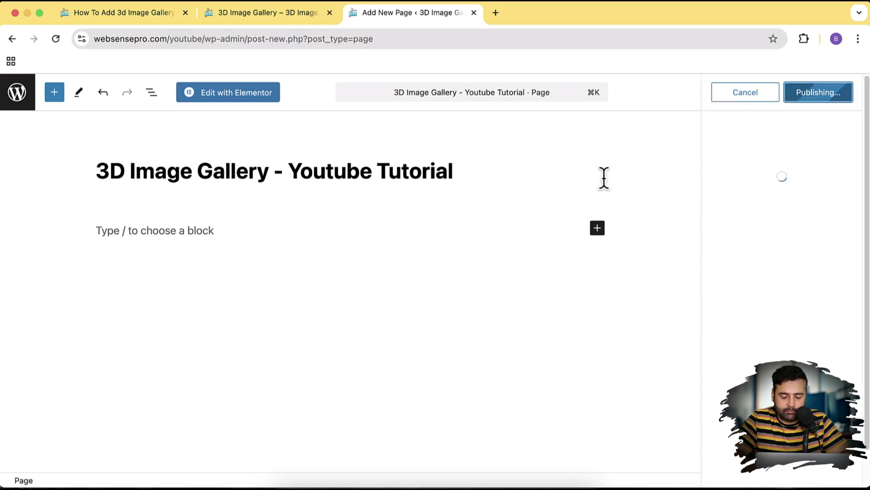
click(269, 99)
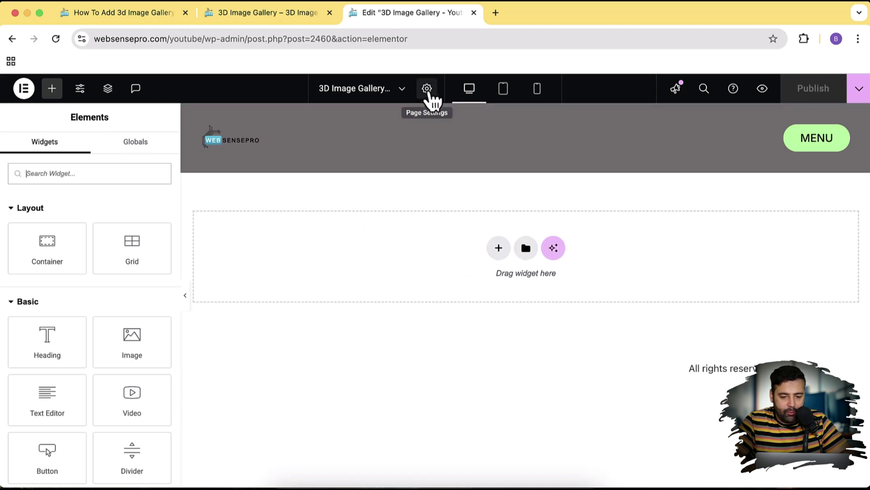
Set Page Settings > Page Layout to Elementor Canvas
click(427, 88)
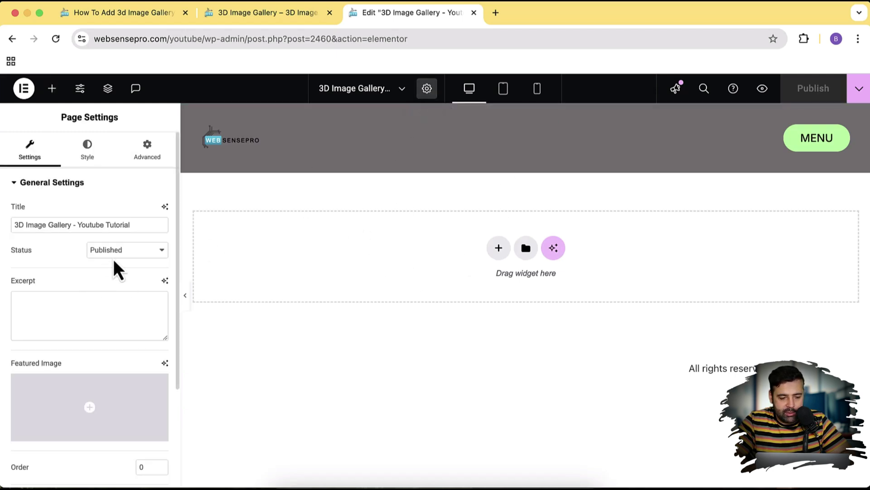
scroll(110, 270, down, 5)
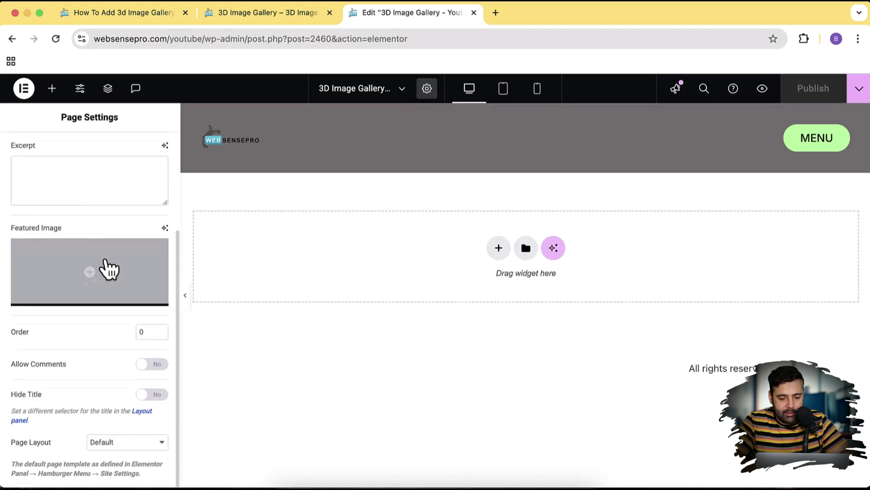
click(109, 443)
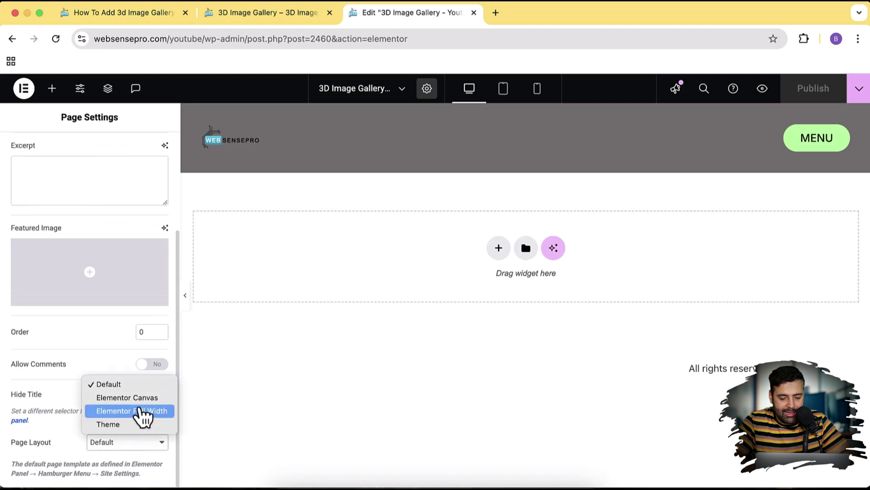
click(128, 397)
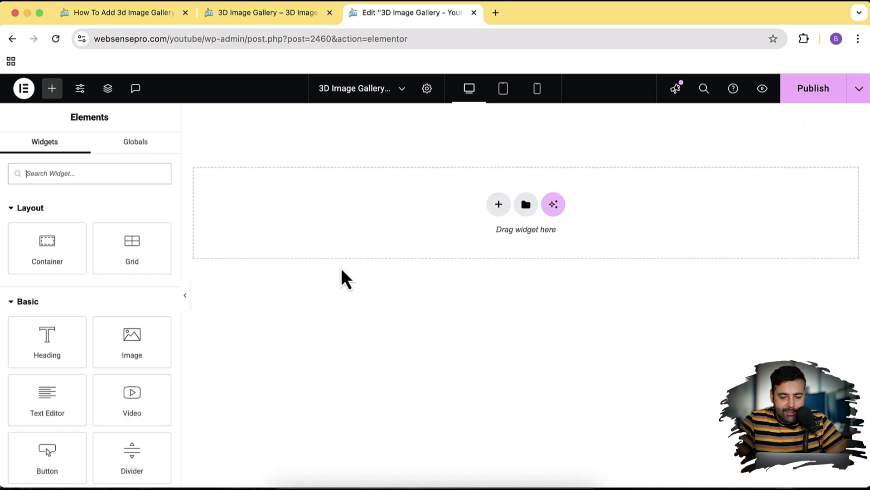
Add a single-column Flexbox container with Full Width content and 100vh minimum height
click(499, 205)
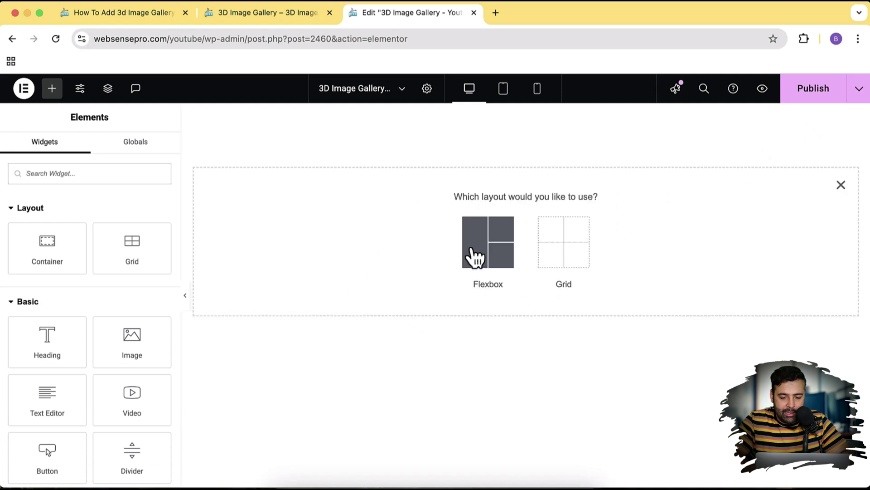
click(488, 257)
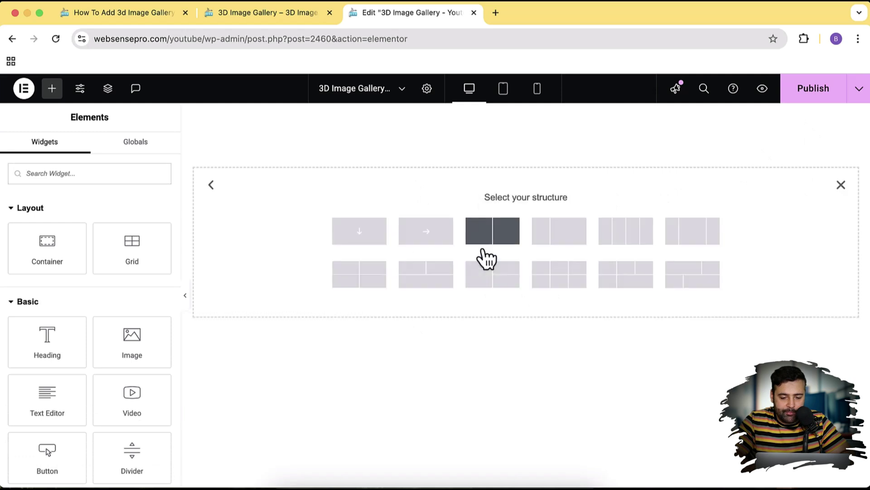
click(359, 232)
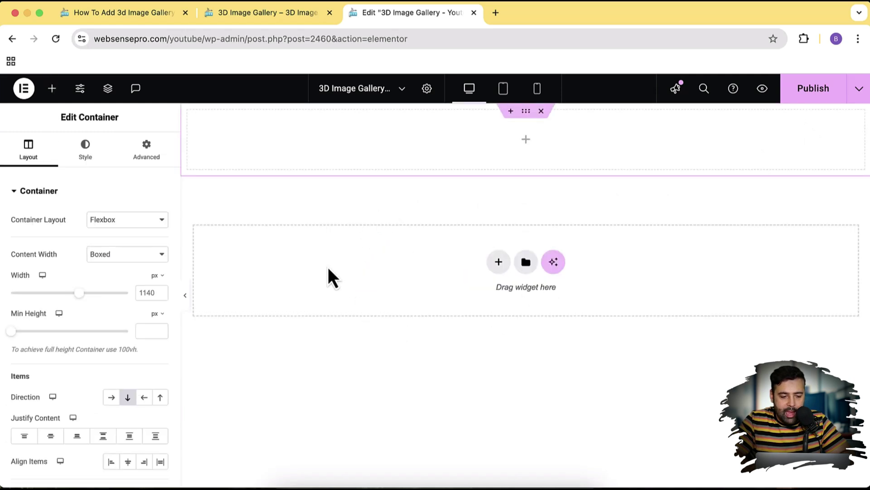
click(140, 253)
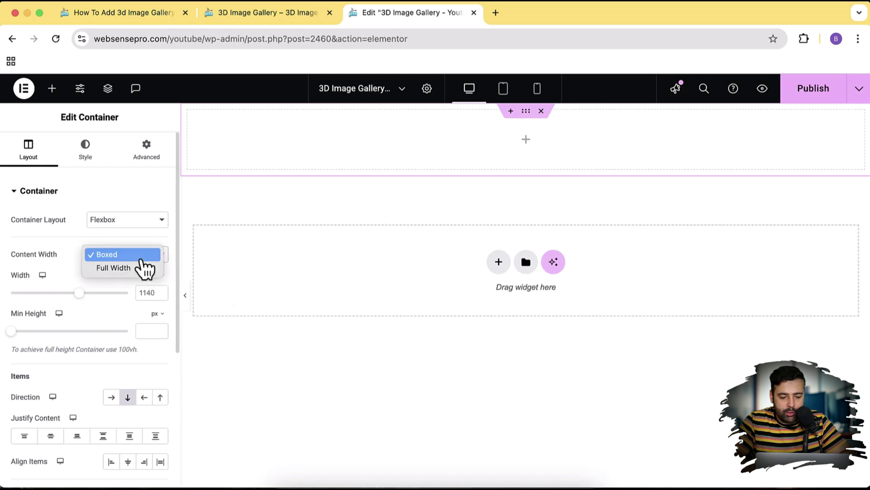
click(123, 267)
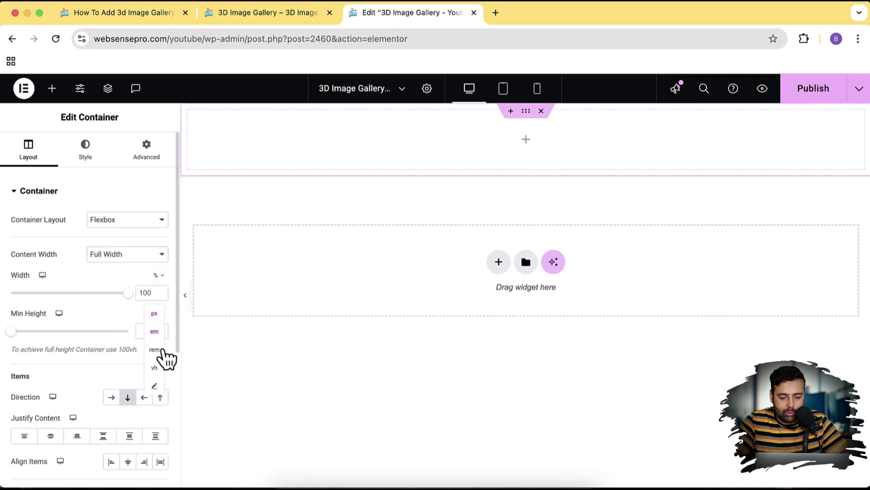
click(154, 367)
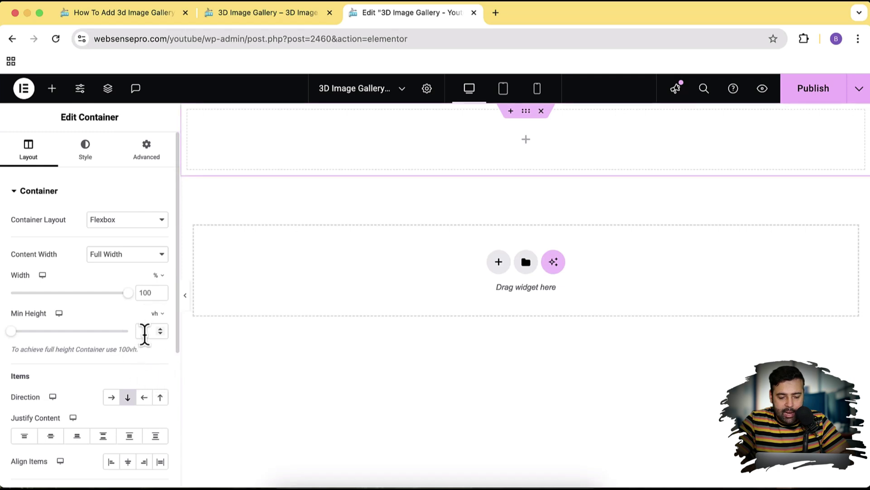
click(144, 331)
text(100)
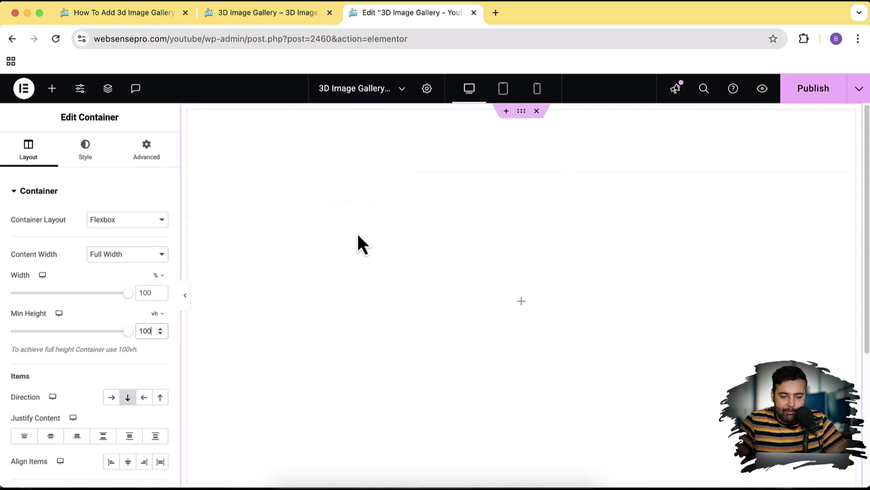
Give the container a classic #000000 black background
click(98, 163)
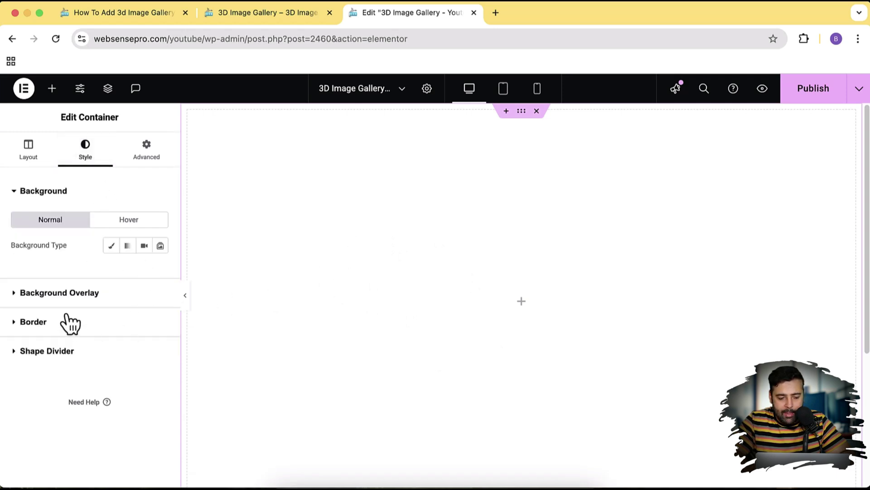
click(111, 246)
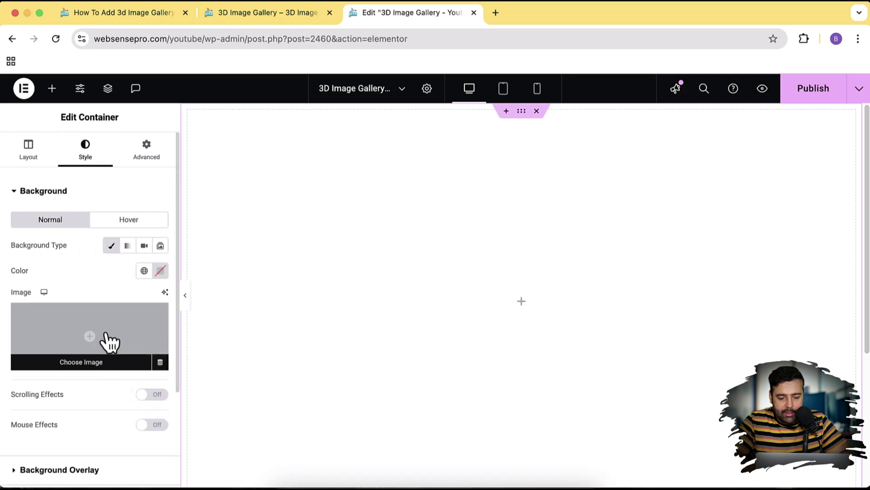
click(161, 270)
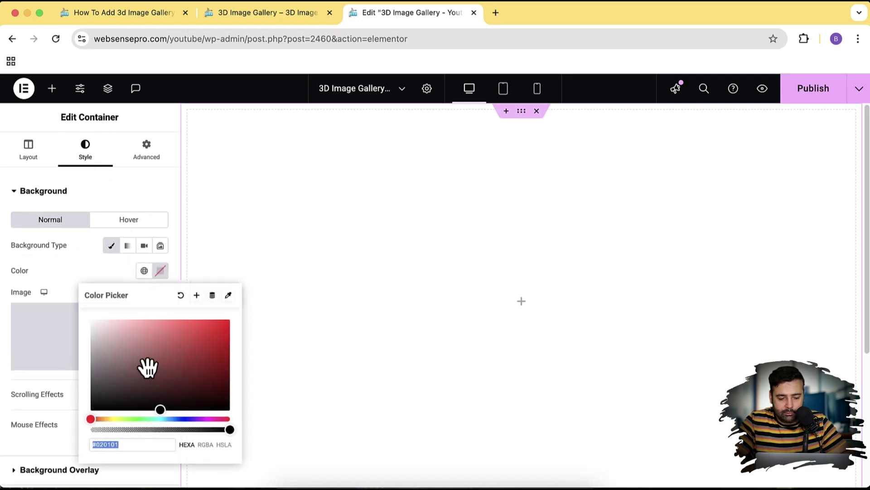
drag(145, 362, 90, 412)
click(64, 266)
Copy the wsp-gallery class name from the tutorial's first step
click(107, 13)
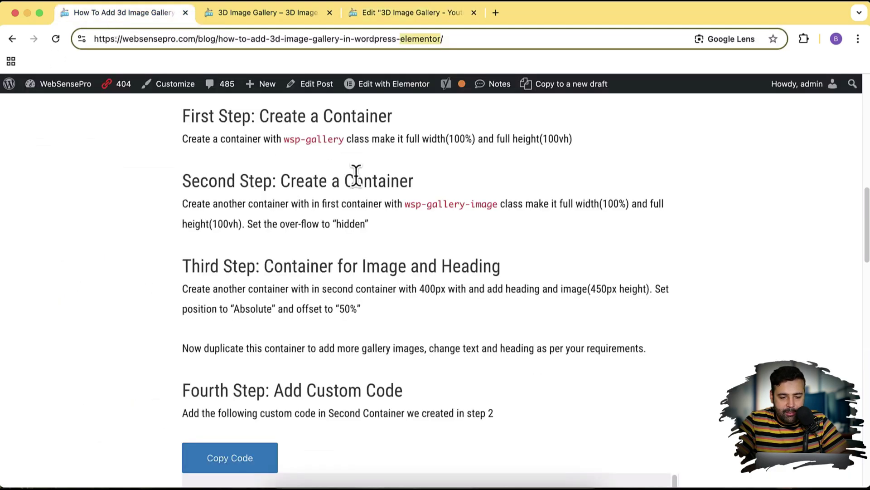
scroll(340, 193, up, 1)
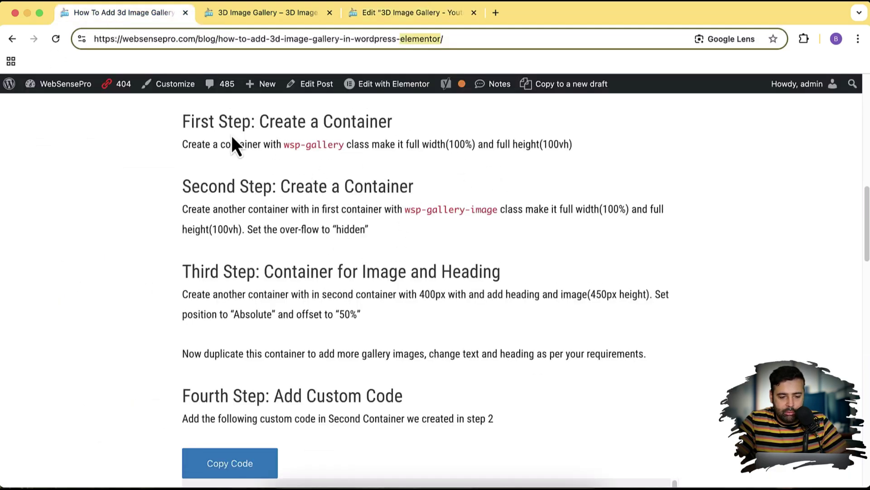
drag(182, 122, 521, 164)
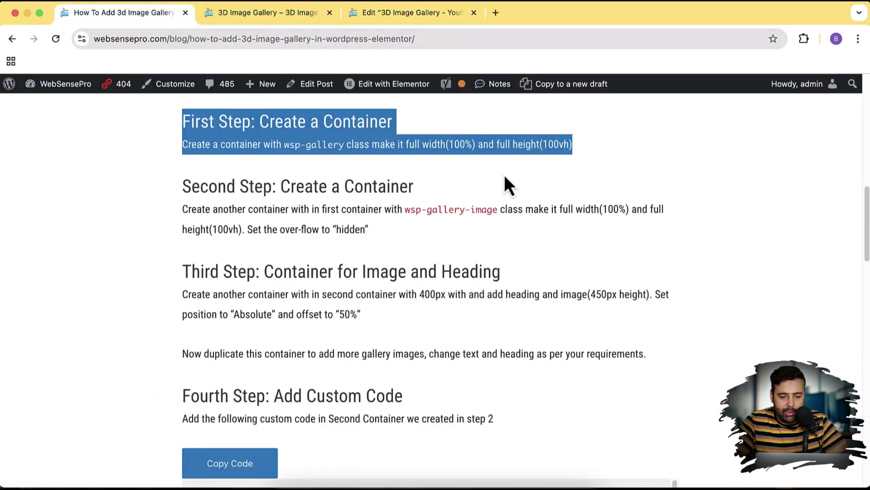
click(504, 175)
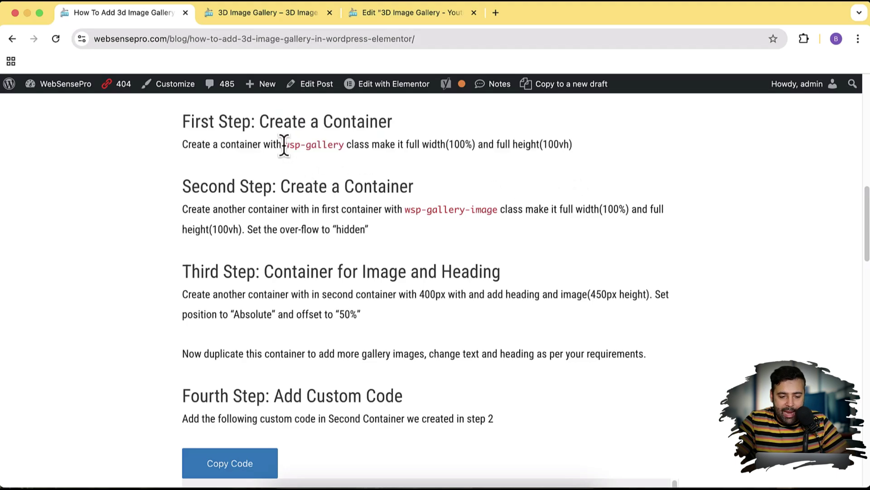
drag(284, 145, 344, 145)
key(super+c)
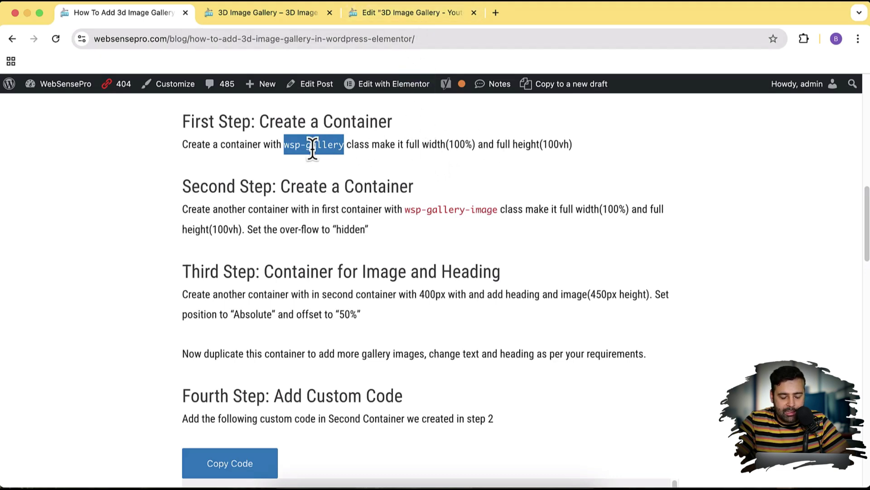
Add the wsp-gallery CSS class to the outer container
click(411, 12)
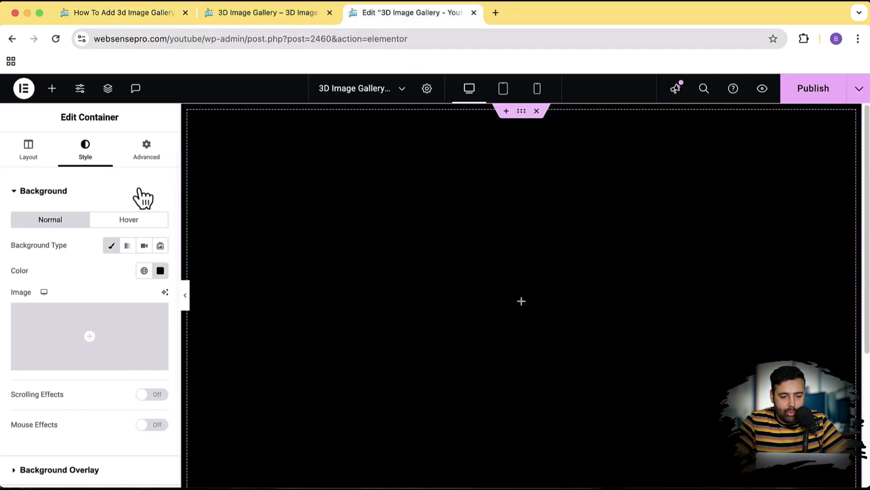
click(146, 150)
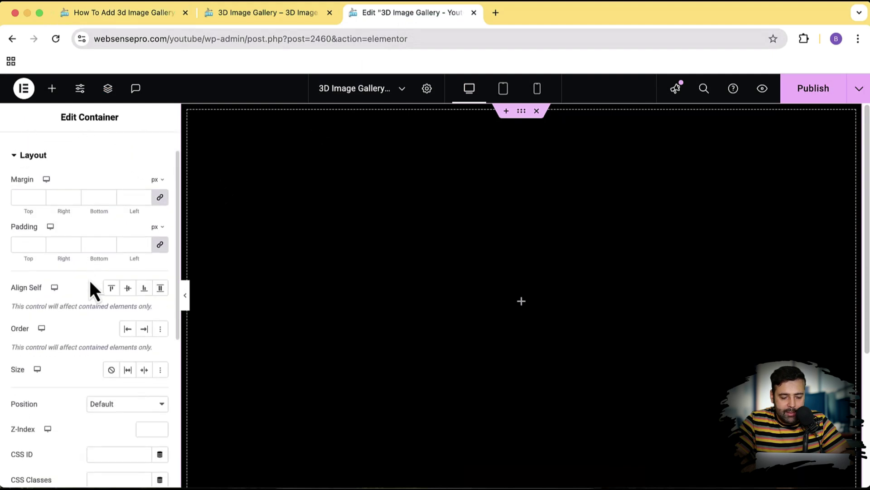
scroll(92, 285, down, 2)
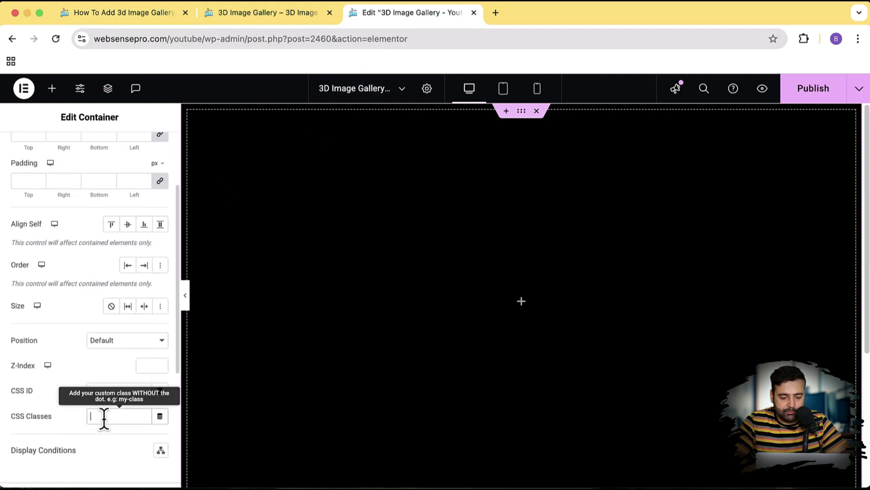
key(super+v)
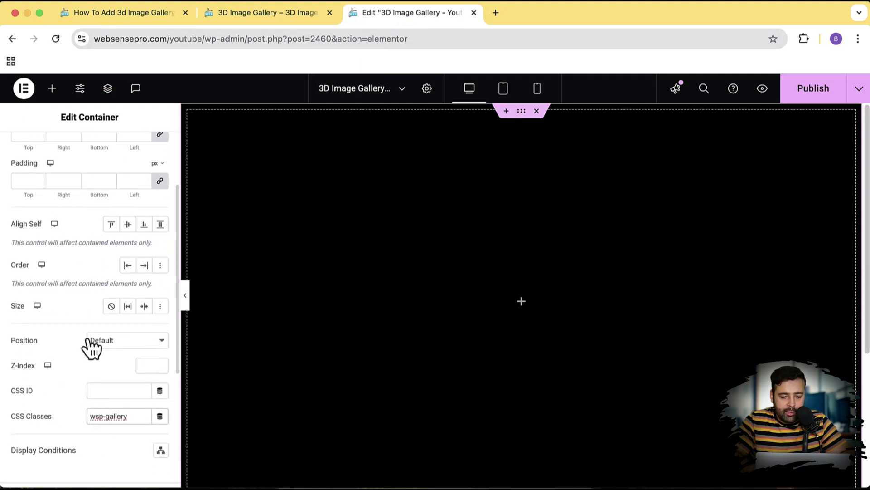
scroll(92, 340, up, 5)
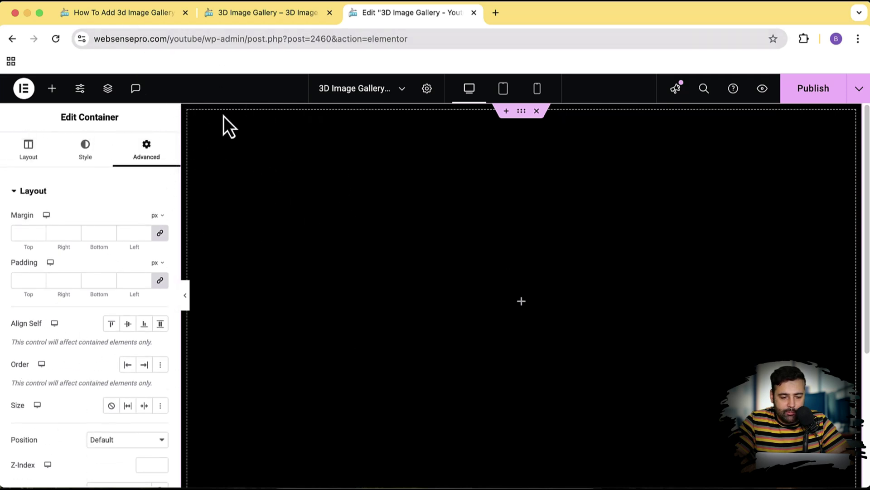
Set the outer container's padding to 0 and place a new container inside it
click(134, 280)
text(0)
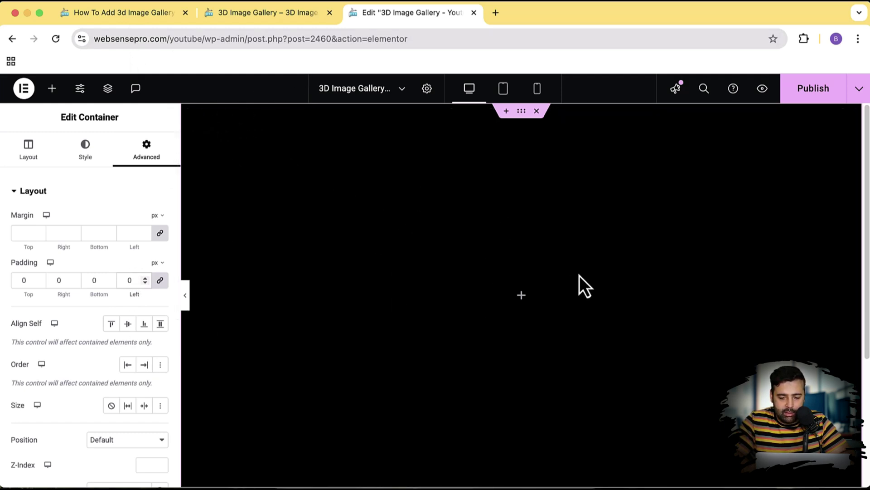
click(522, 297)
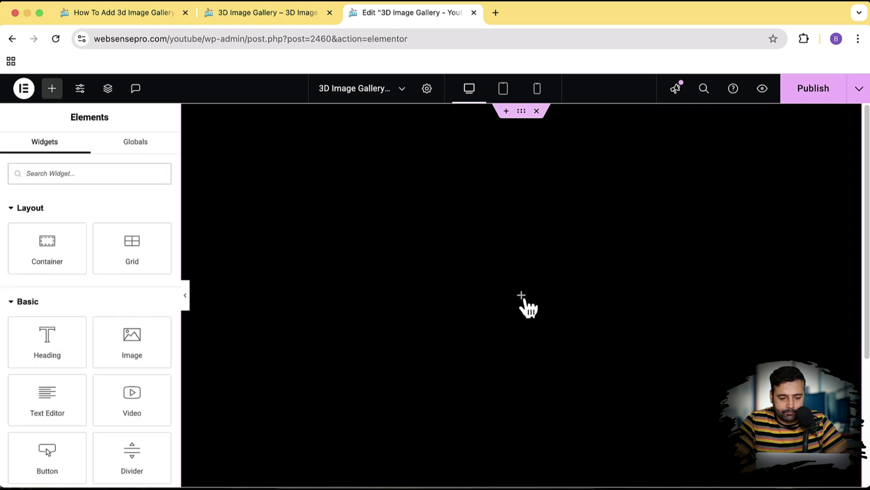
mouse_move(47, 247)
mouse_down()
mouse_move(385, 297)
mouse_move(403, 291)
mouse_up()
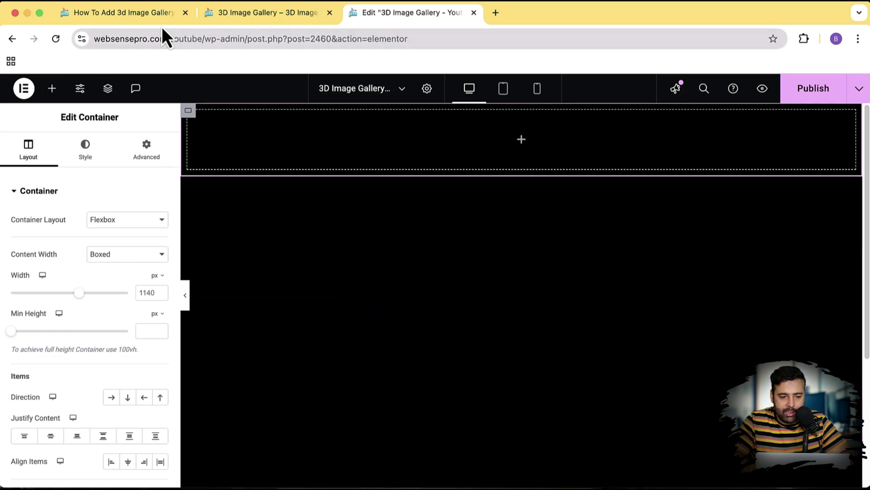
Copy wsp-gallery-image from the tutorial and paste it into the inner container's CSS Classes
click(122, 12)
scroll(318, 185, down, 1)
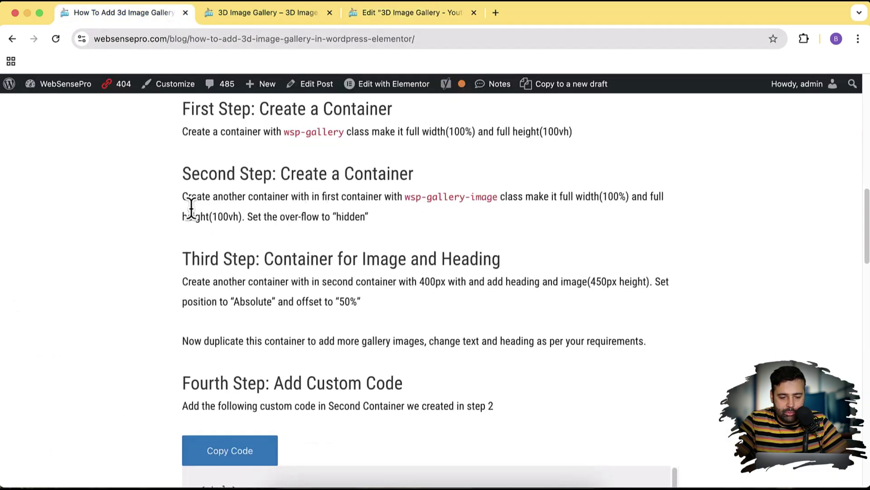
drag(182, 198, 359, 197)
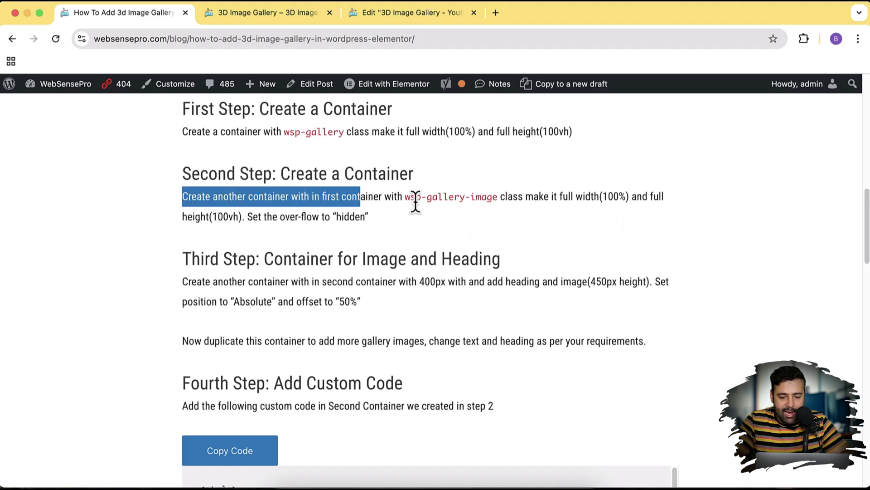
drag(406, 196, 491, 196)
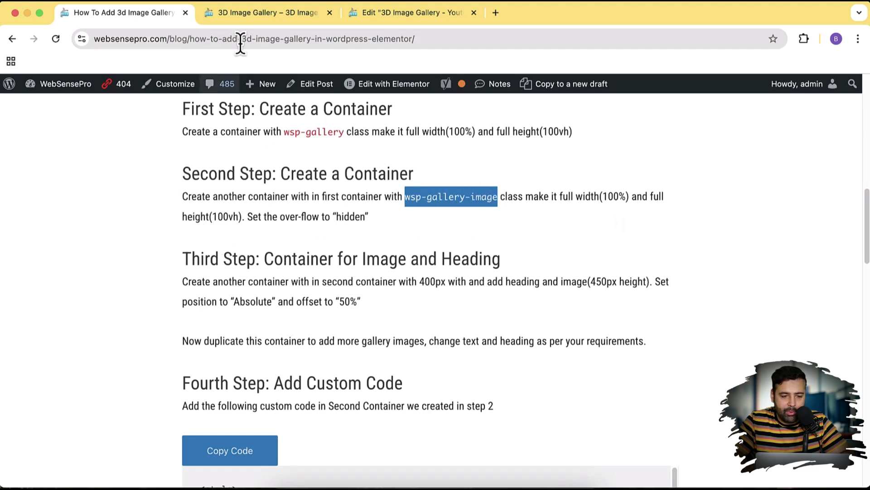
click(265, 12)
click(408, 12)
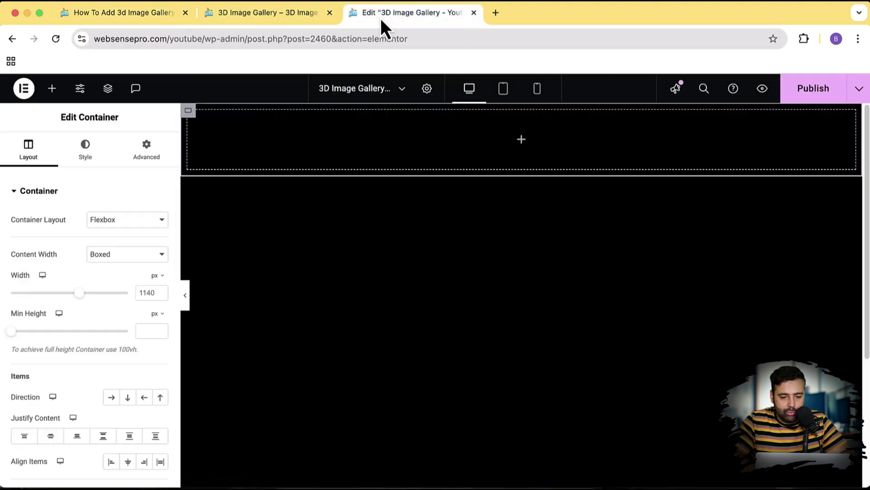
click(146, 150)
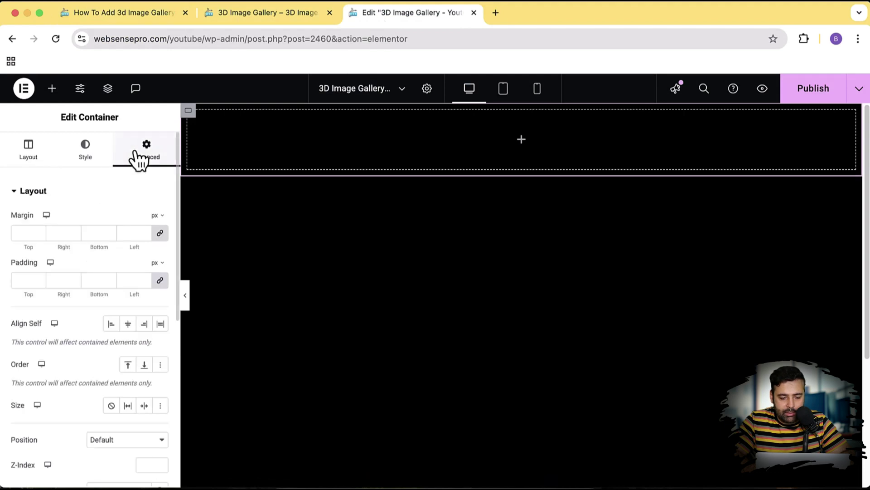
scroll(95, 302, down, 5)
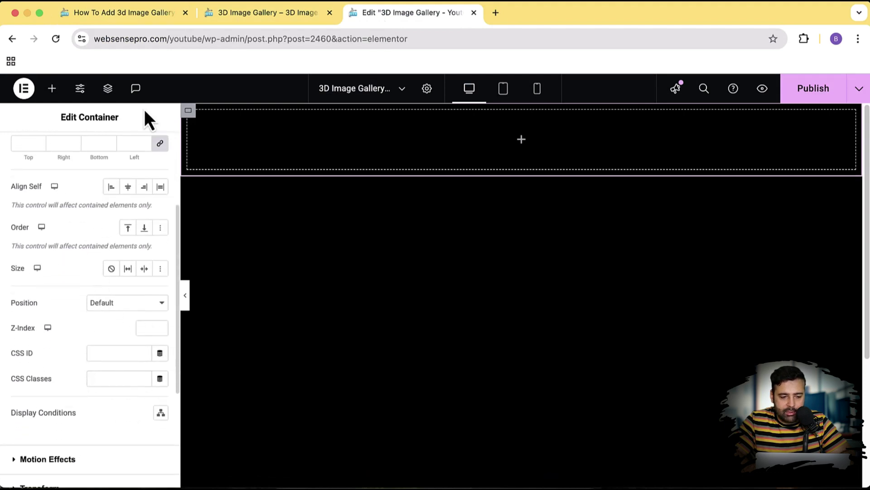
click(123, 12)
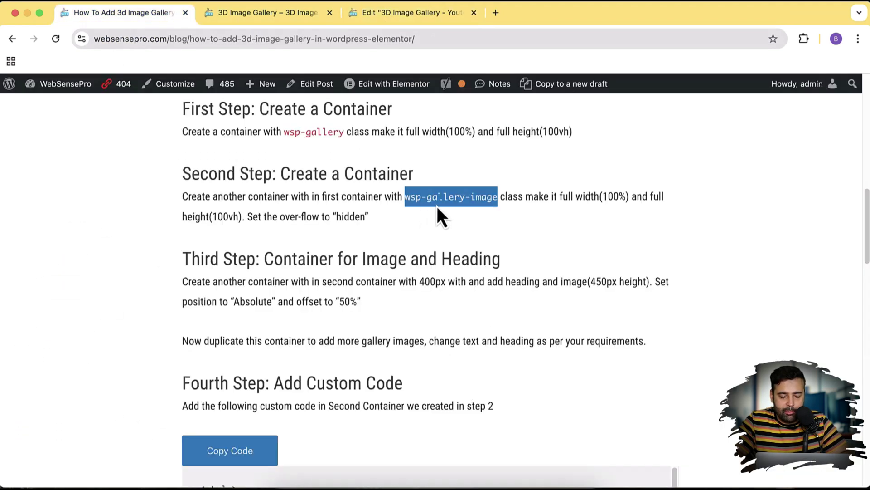
click(404, 15)
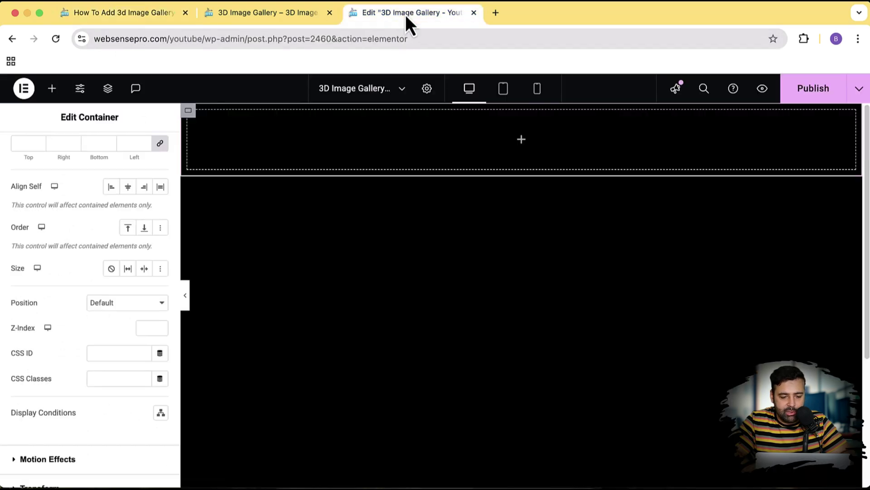
click(119, 379)
text(wsp-gallery-image)
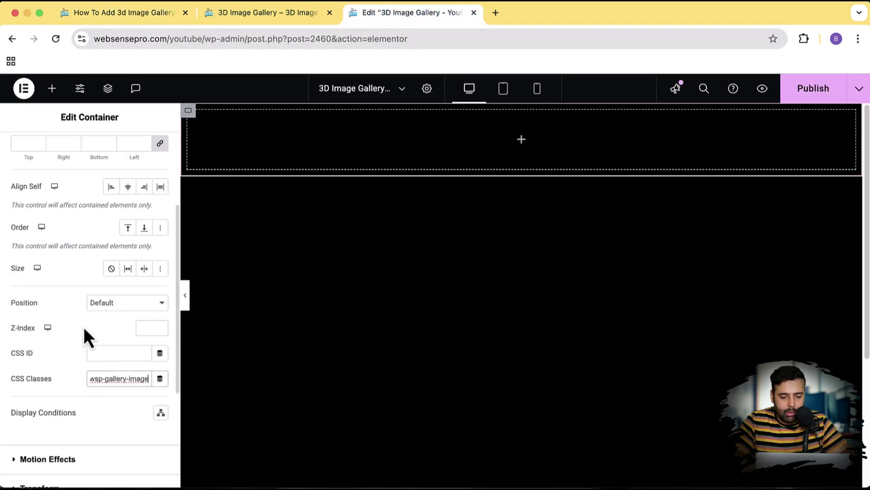
scroll(84, 327, up, 5)
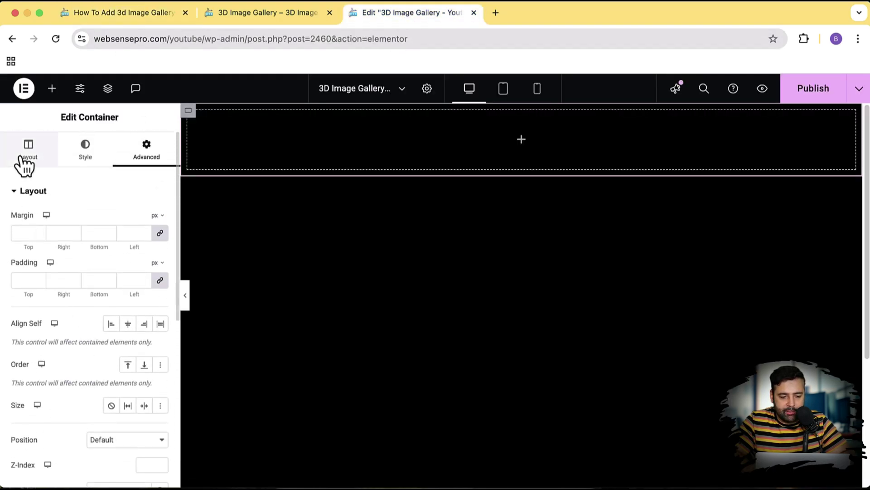
Set the inner container to Full Width content with a 100vh minimum height
click(28, 150)
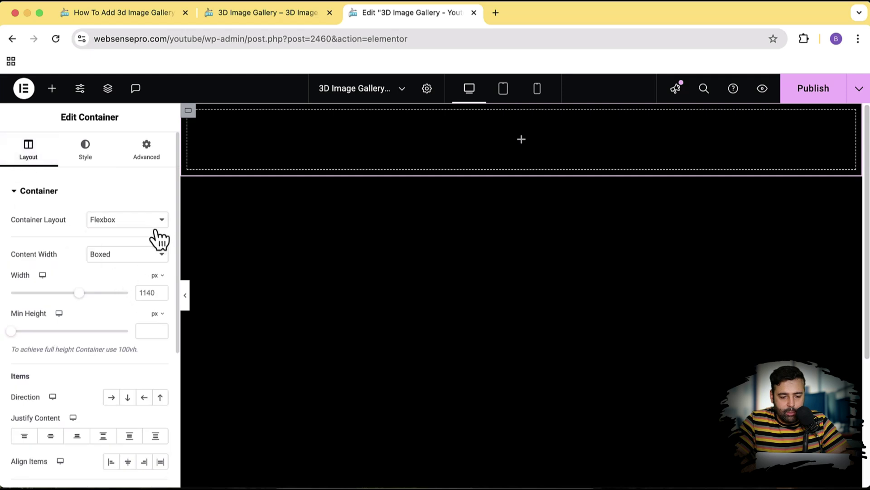
click(129, 254)
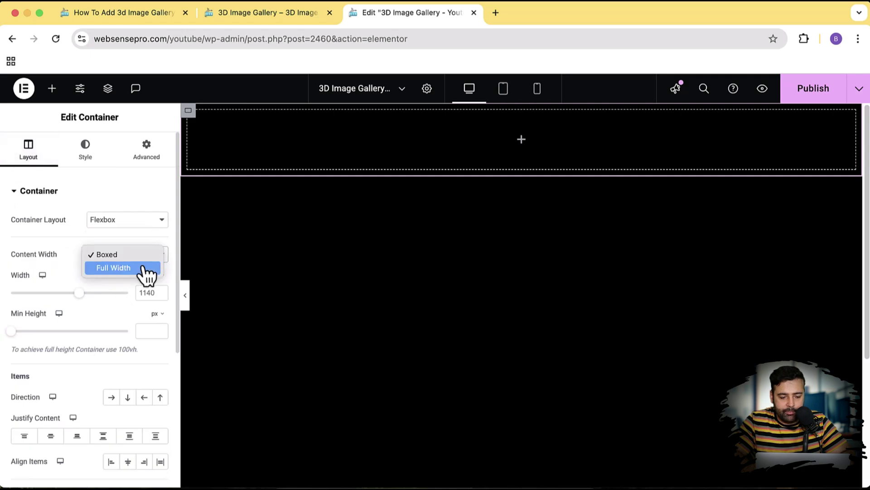
click(114, 268)
click(157, 314)
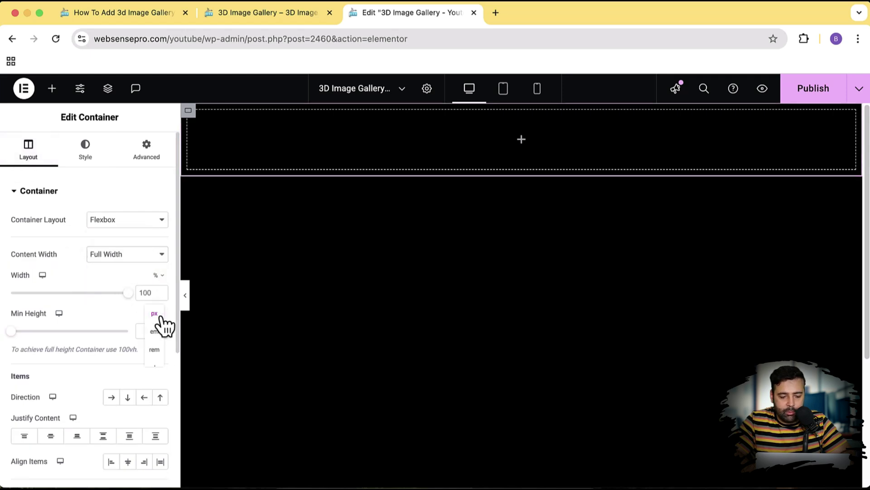
click(155, 367)
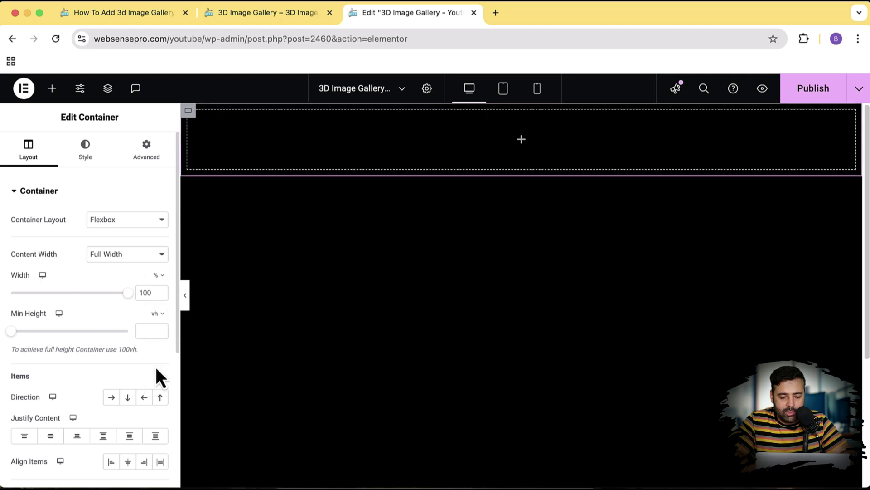
text(100)
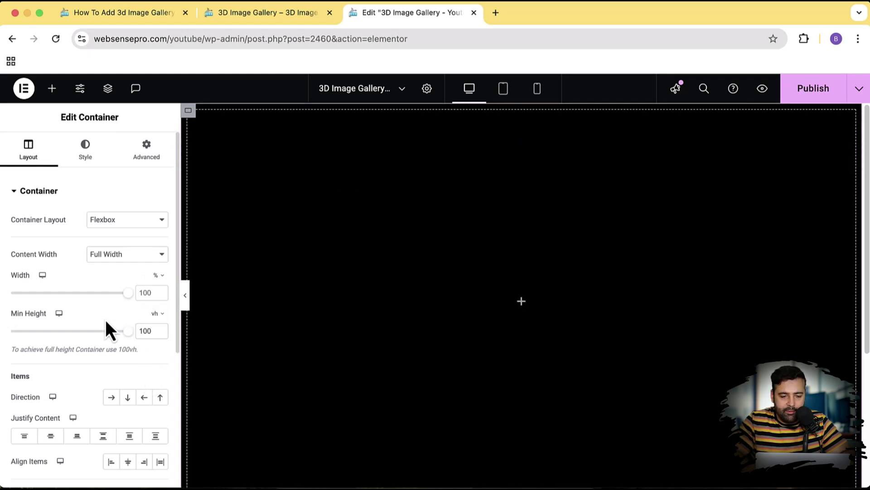
Read the tutorial's next step and view the finished gallery example page
click(116, 12)
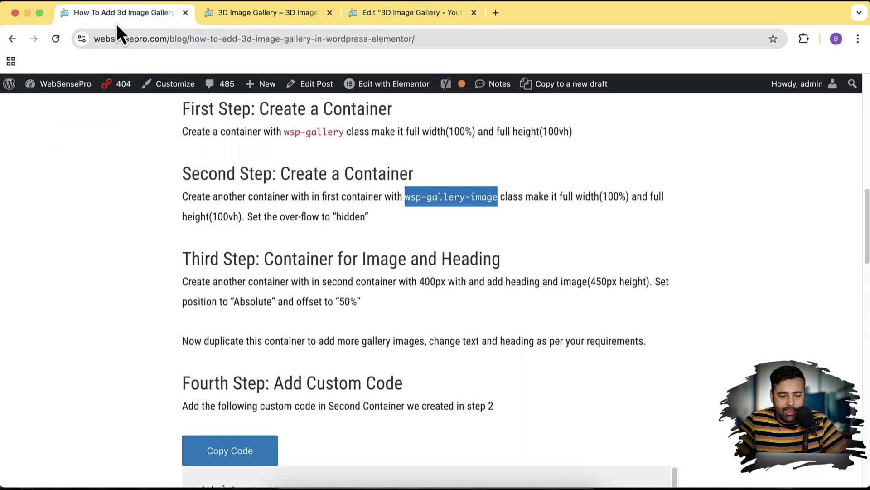
scroll(424, 227, down, 1)
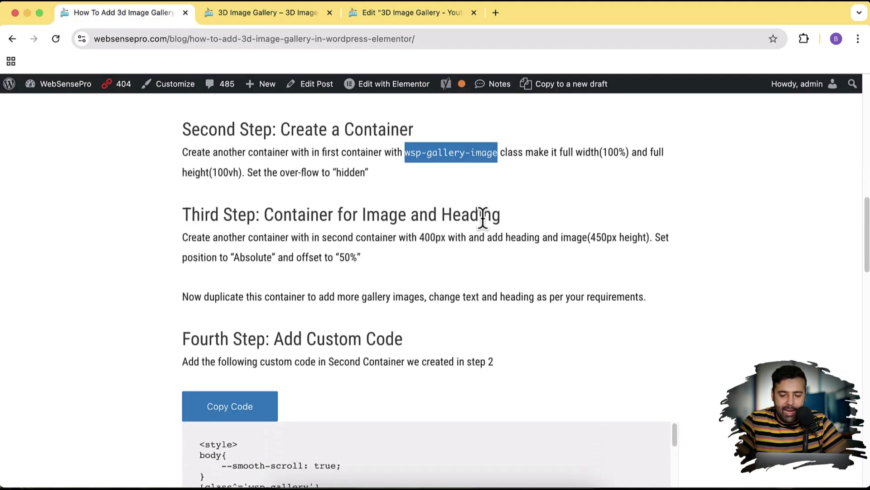
click(265, 12)
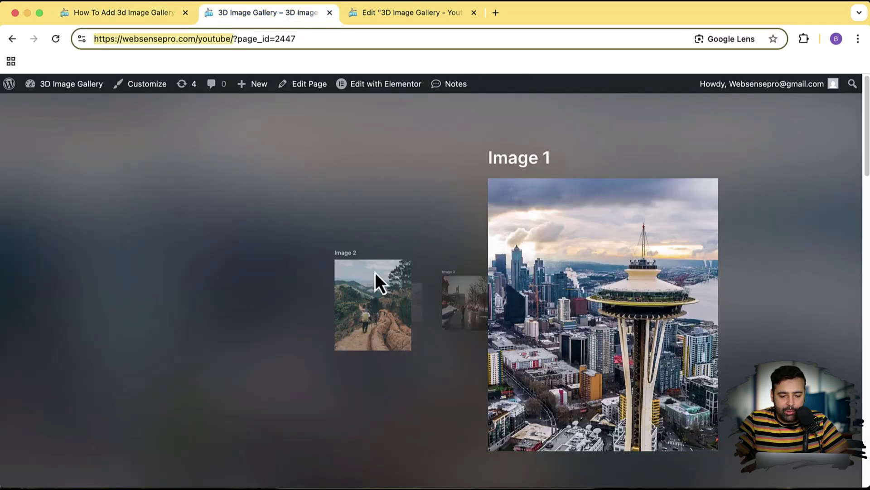
click(384, 15)
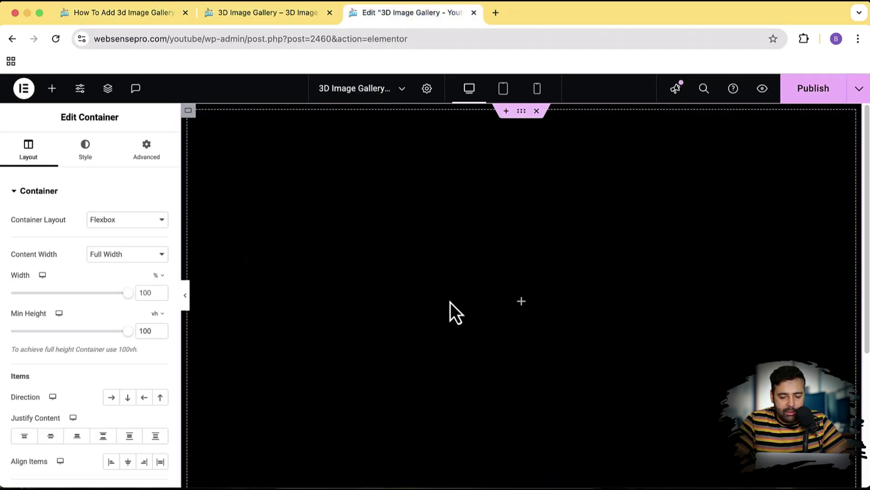
Add a container inside the full-height container and set its width to 400 px
click(521, 301)
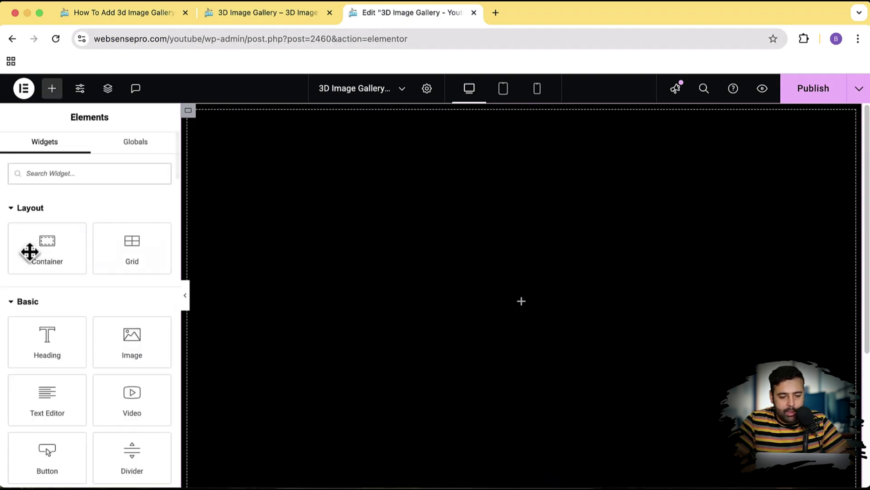
drag(28, 248, 372, 265)
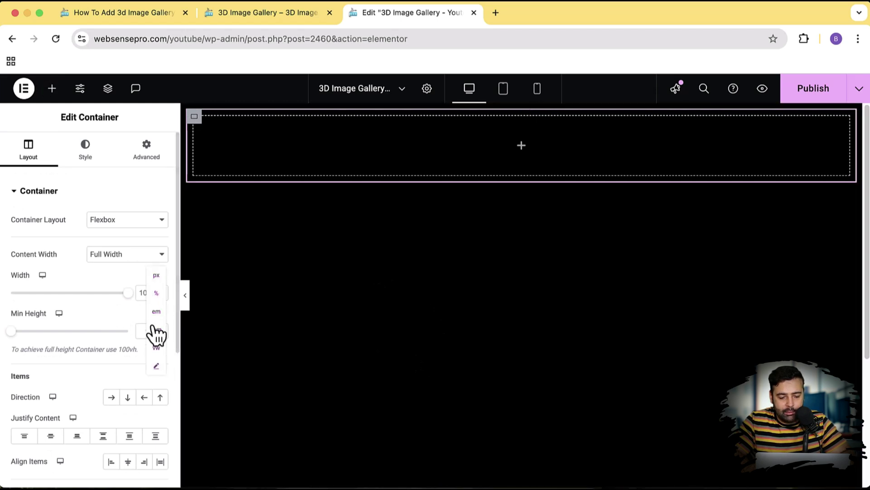
click(157, 275)
click(146, 293)
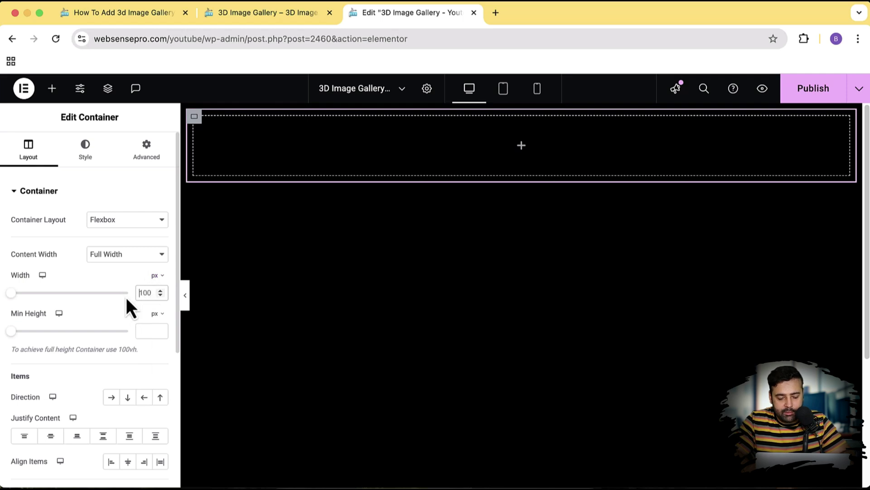
key(BackSpace)
key(BackSpace)
key(BackSpace)
text(400)
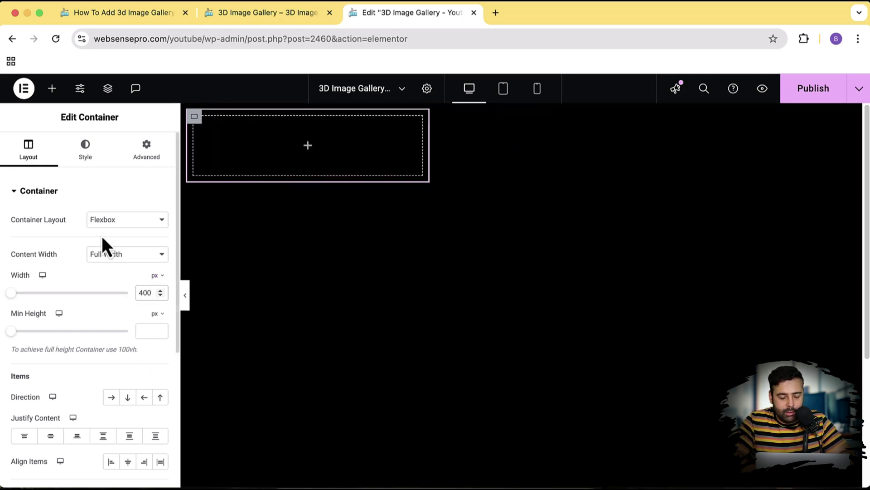
Add a heading inside the 400 px container and retitle it 'Image 1'
click(52, 89)
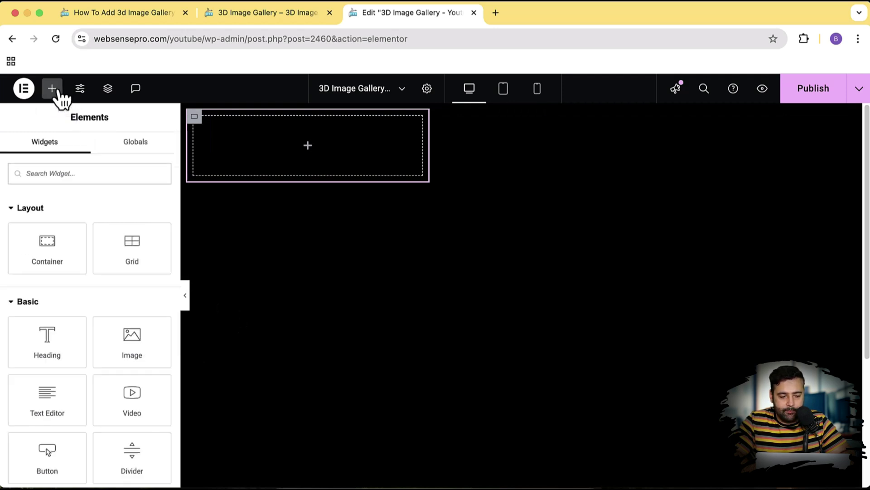
drag(53, 338, 324, 153)
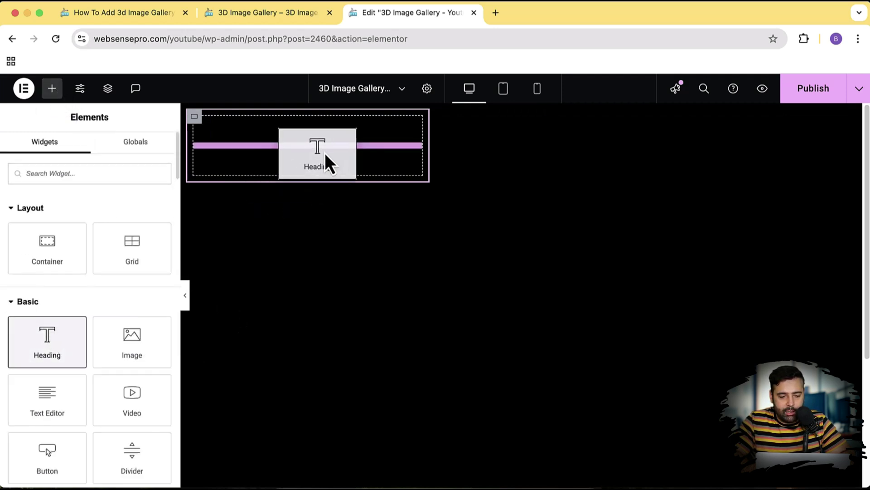
click(66, 248)
triple_click(66, 249)
text(Image)
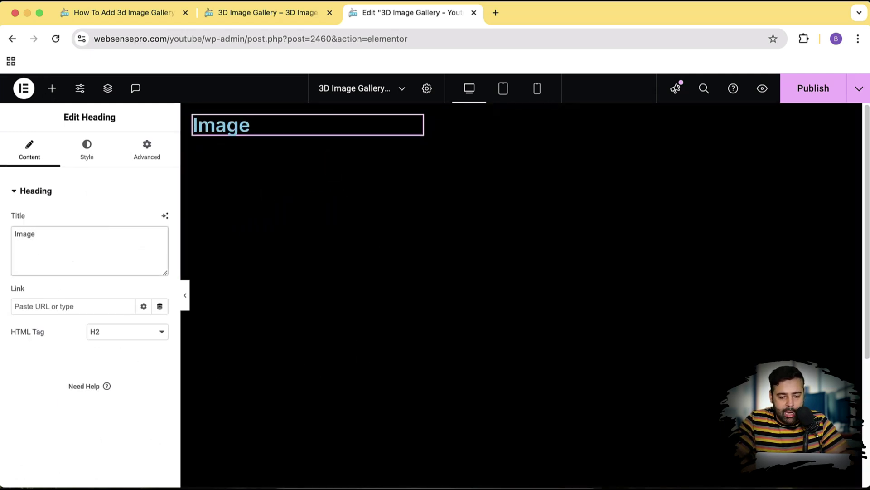
text( 1)
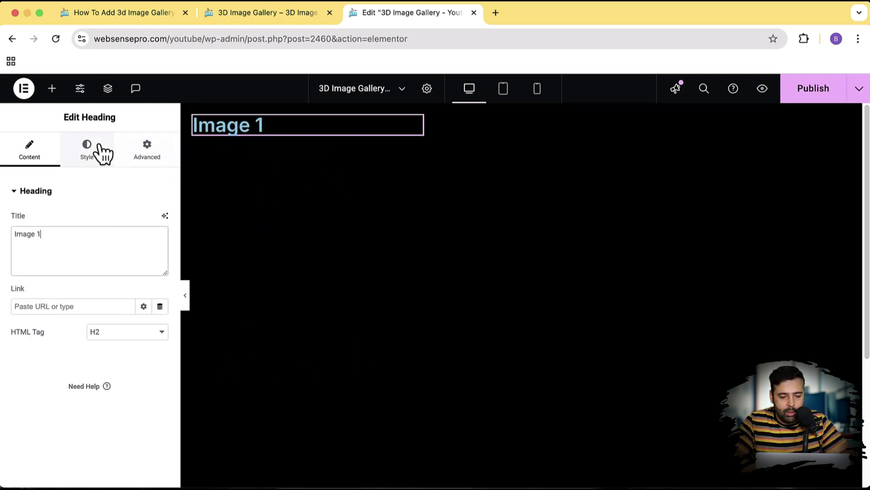
Set the heading's text color to white (#FFFFFF)
click(87, 149)
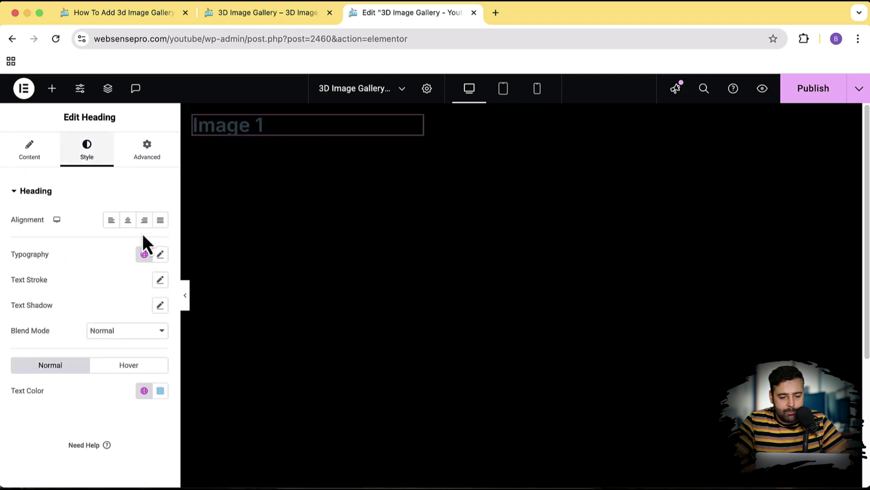
click(160, 390)
drag(155, 303, 91, 234)
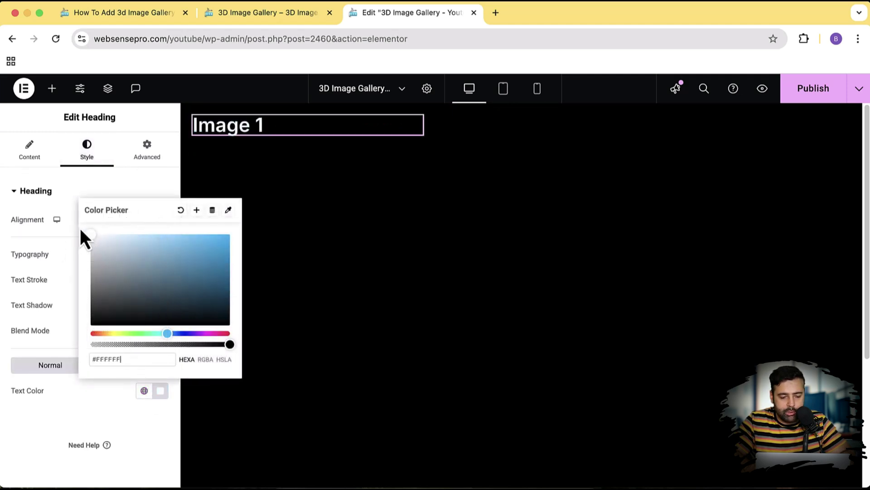
click(59, 235)
click(29, 150)
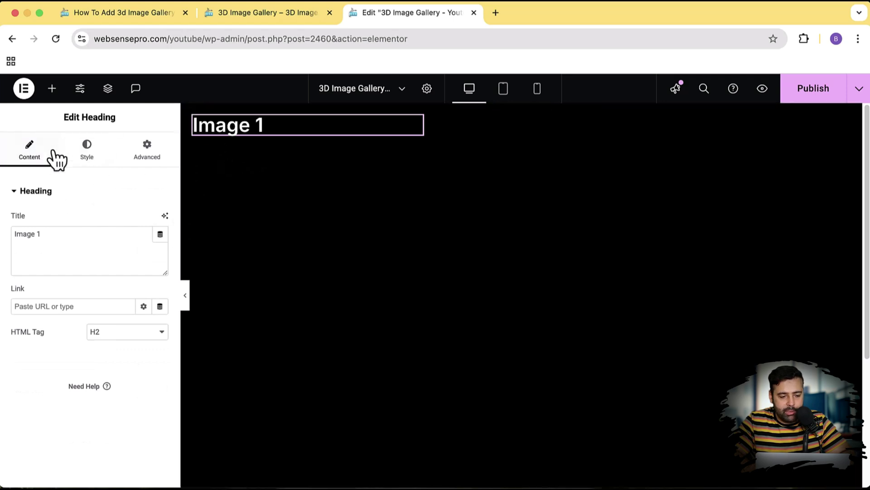
Drop an Image widget below 'Image 1', then close the media library without choosing a photo
click(52, 88)
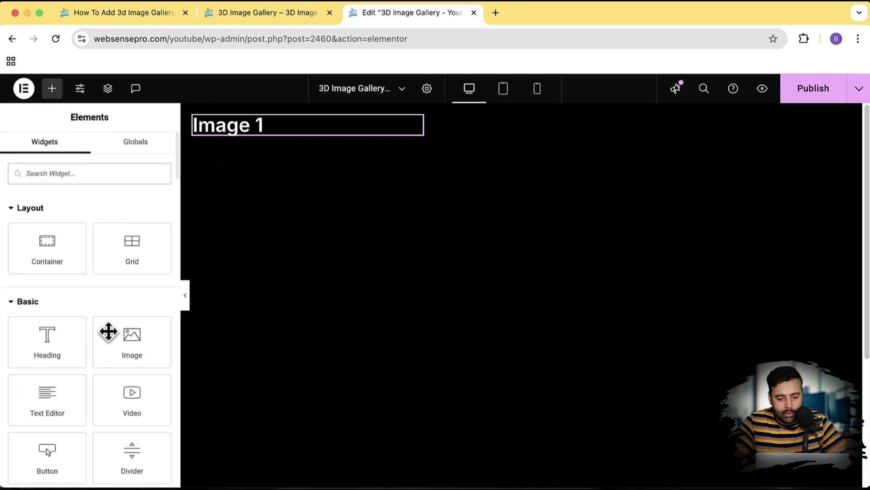
mouse_move(131, 340)
mouse_down()
mouse_move(254, 140)
mouse_move(262, 143)
mouse_up()
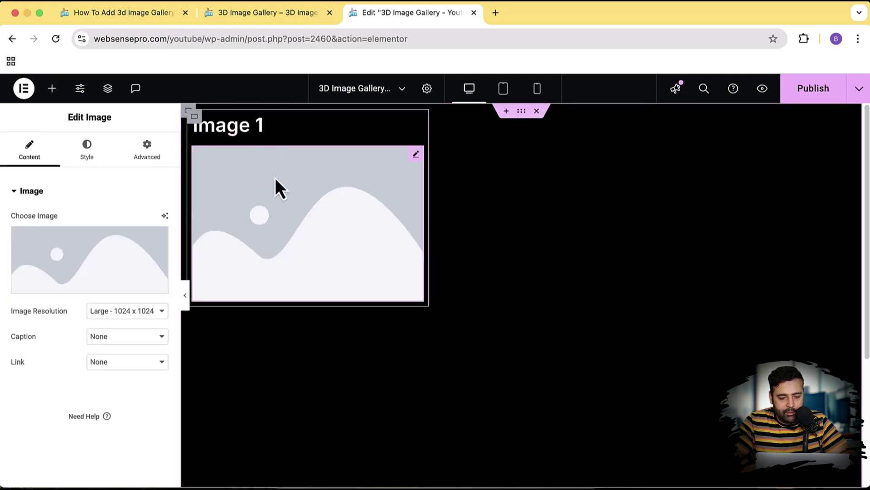
click(89, 272)
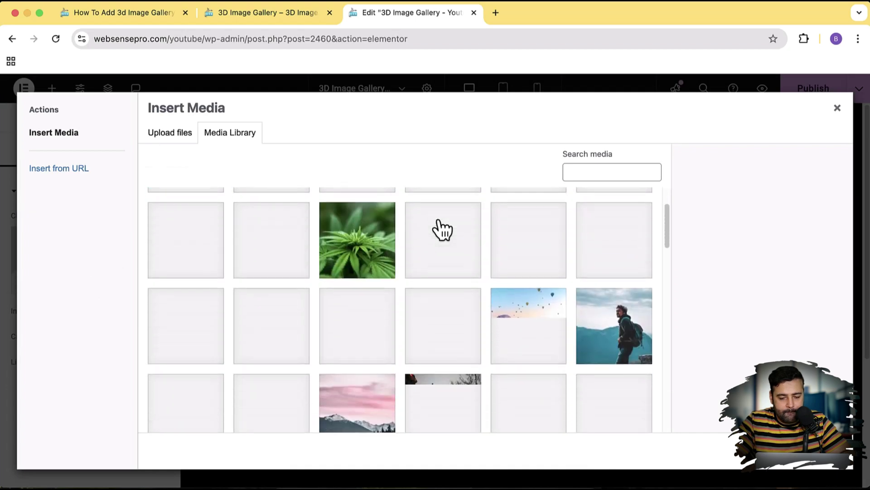
scroll(442, 231, down, 5)
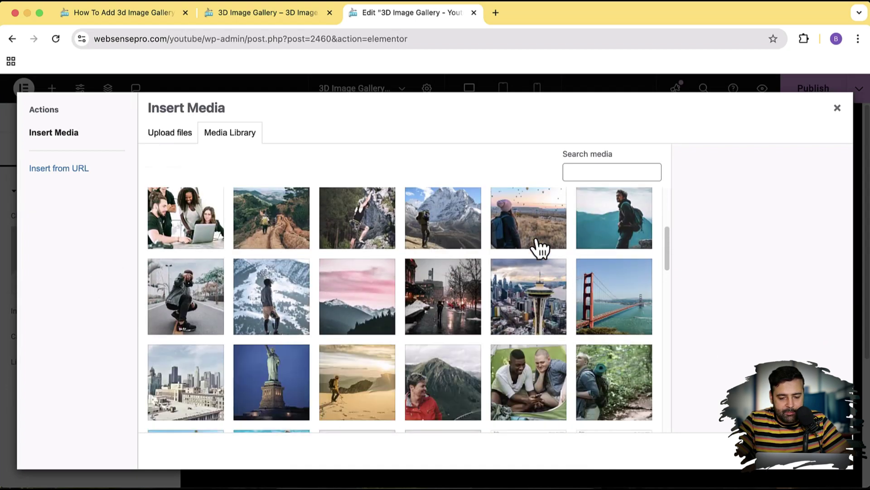
click(538, 238)
click(837, 109)
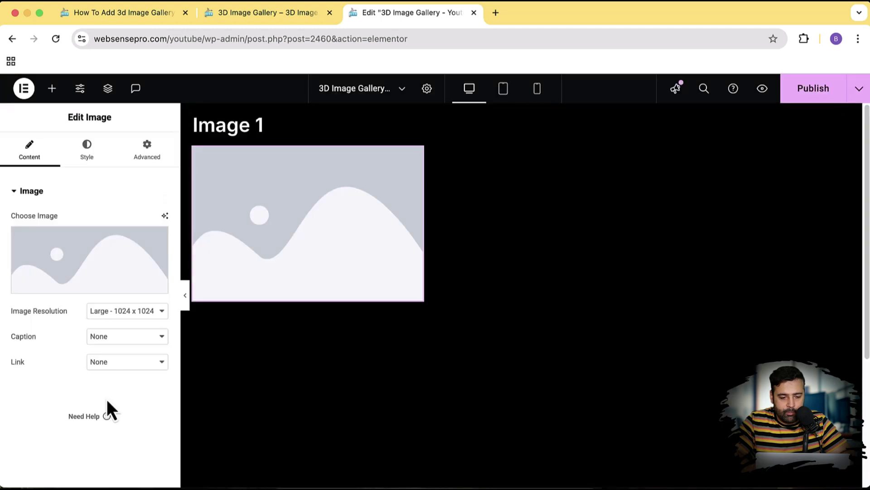
Give the placeholder image under Image 1 a fixed height of 450 px
click(87, 149)
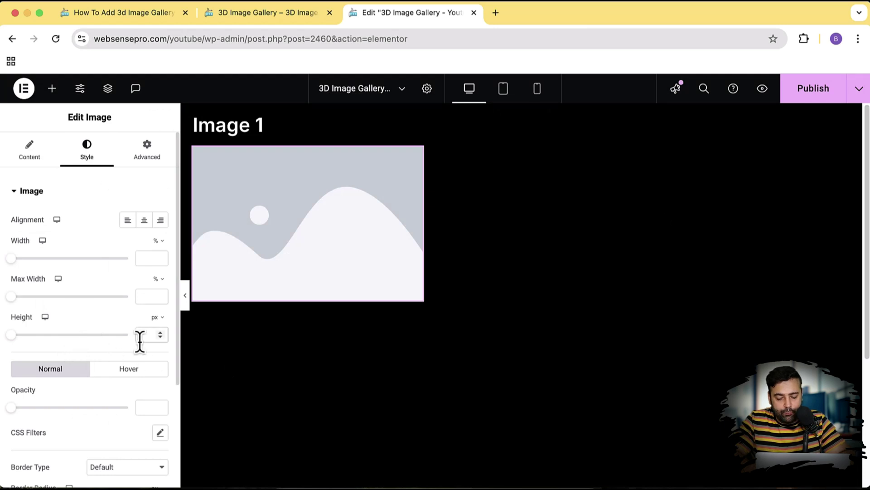
text(450)
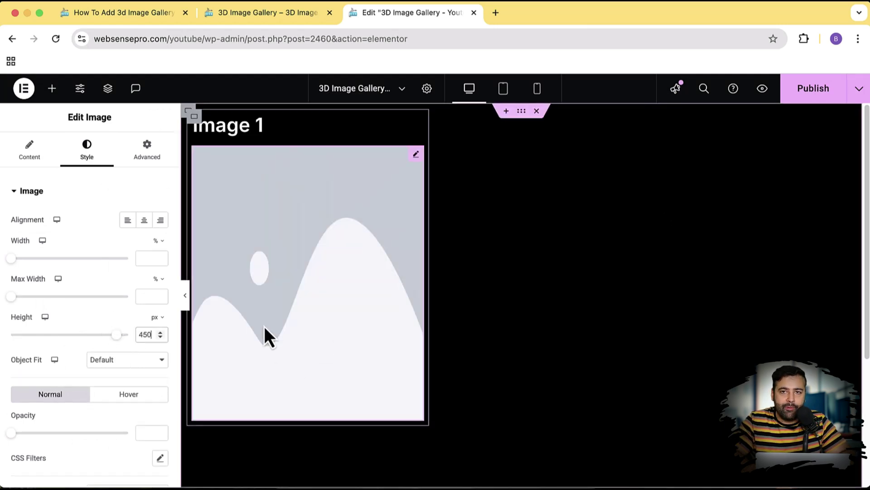
mouse_move(307, 286)
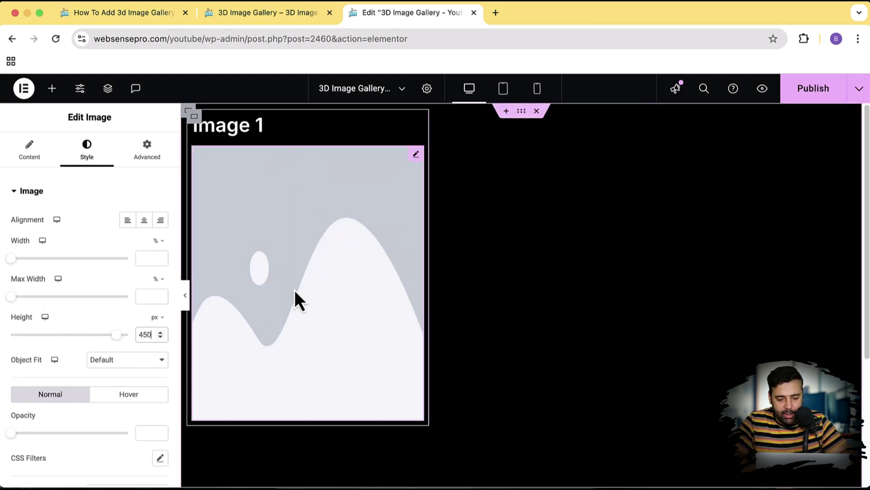
scroll(129, 293, down, 2)
scroll(128, 294, down, 1)
scroll(129, 293, up, 3)
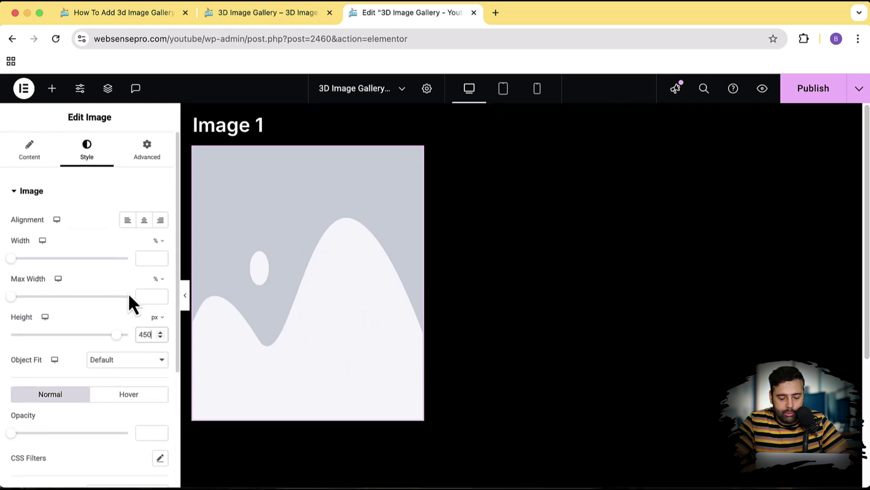
Make the Image 1 card container absolutely positioned with a 50% vertical offset
click(192, 114)
click(147, 149)
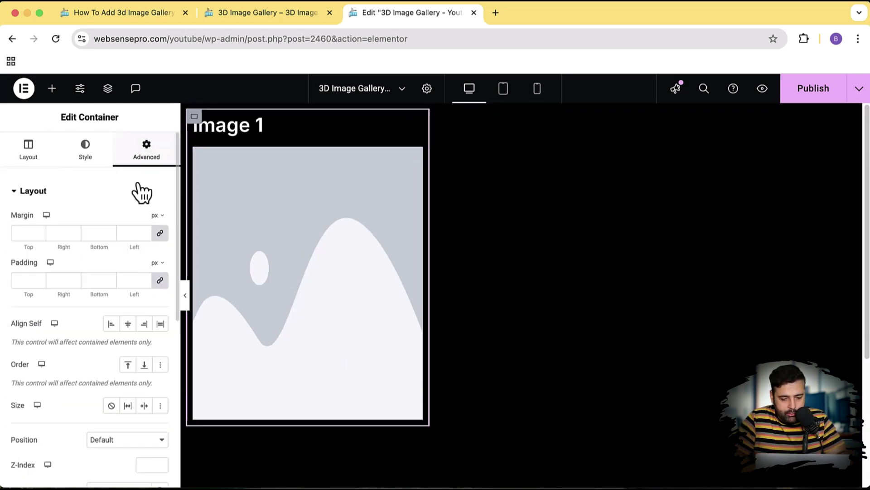
scroll(134, 236, down, 3)
scroll(134, 236, down, 5)
scroll(134, 236, down, 2)
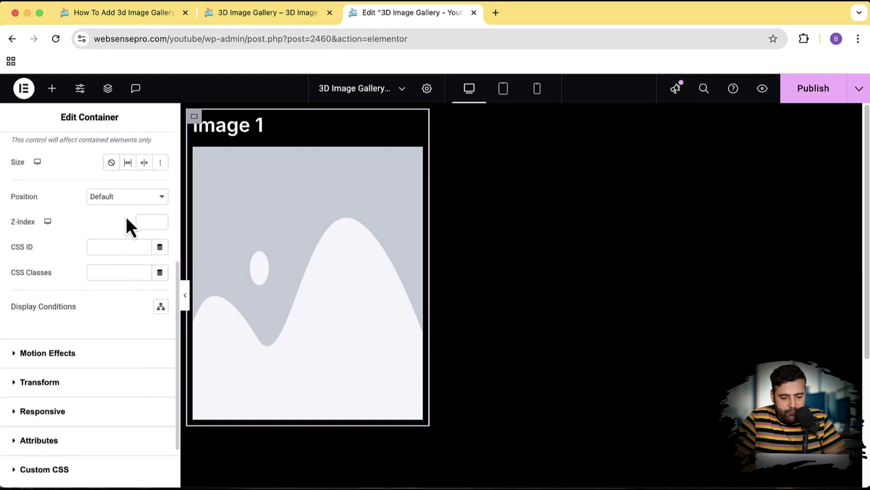
click(147, 199)
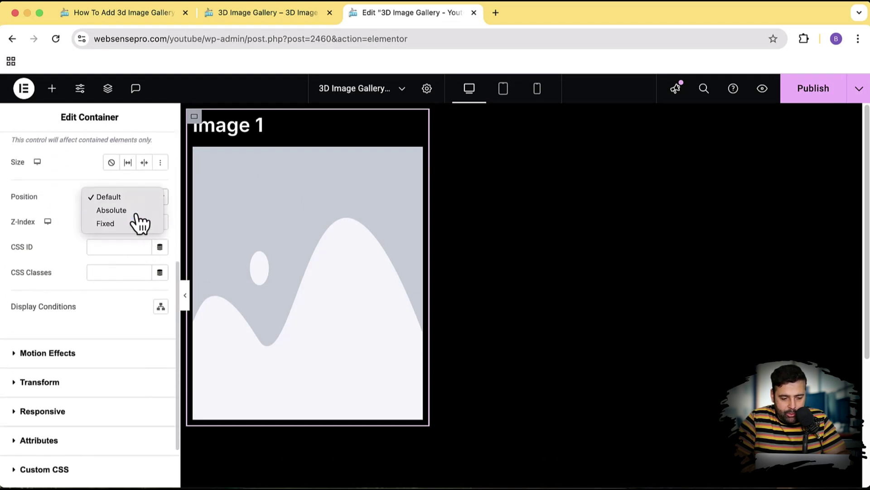
click(122, 210)
scroll(89, 269, down, 2)
scroll(85, 269, down, 1)
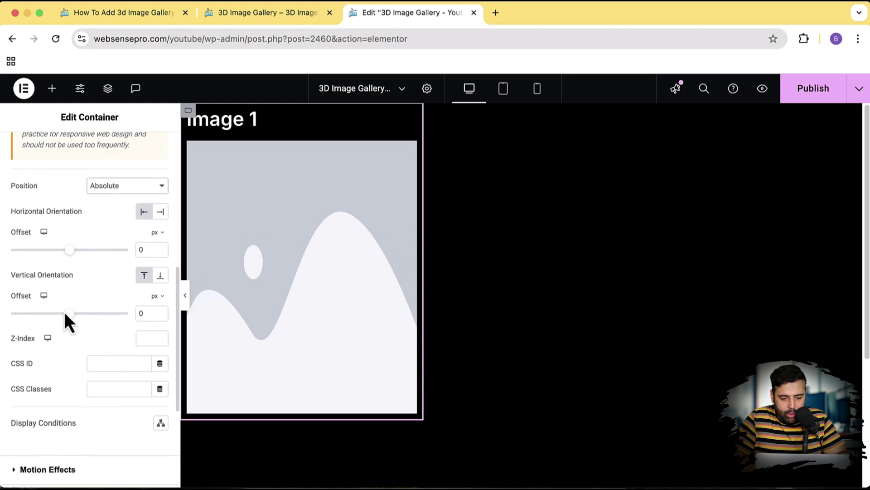
click(158, 296)
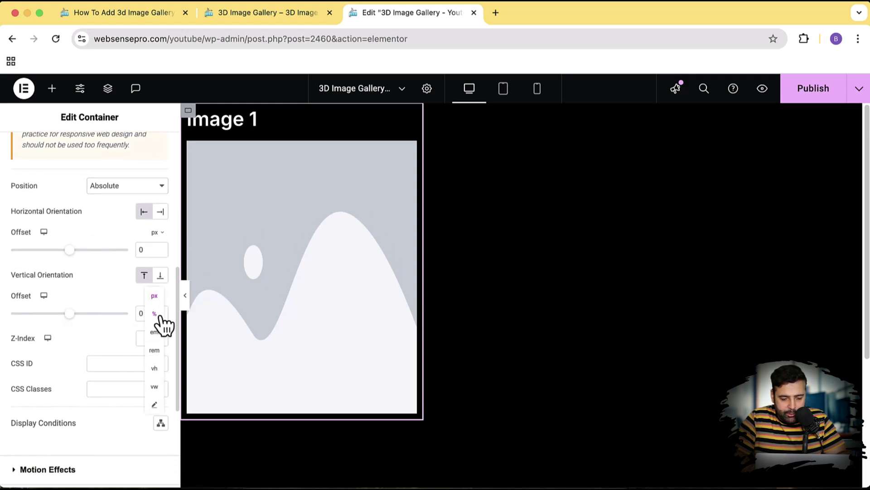
click(158, 313)
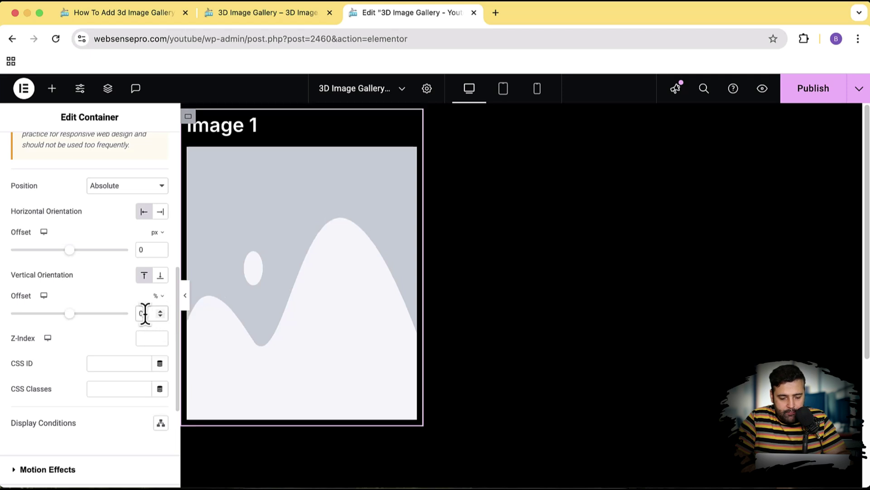
text(50)
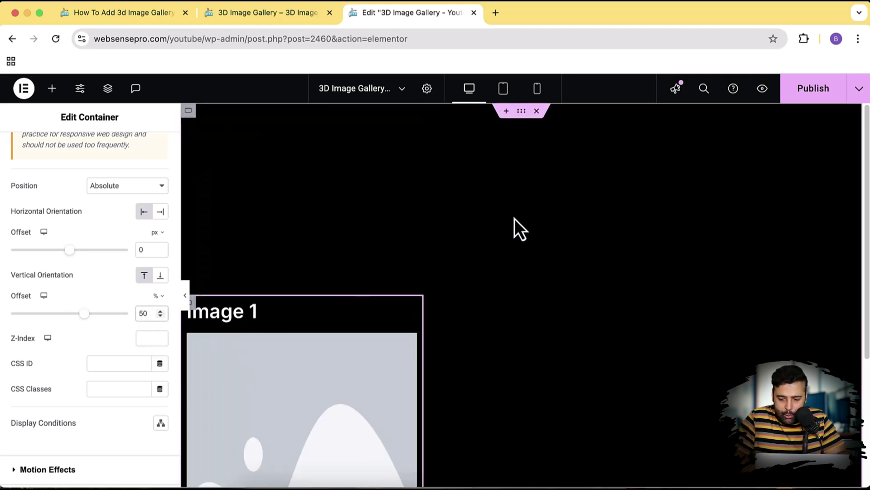
scroll(515, 218, down, 5)
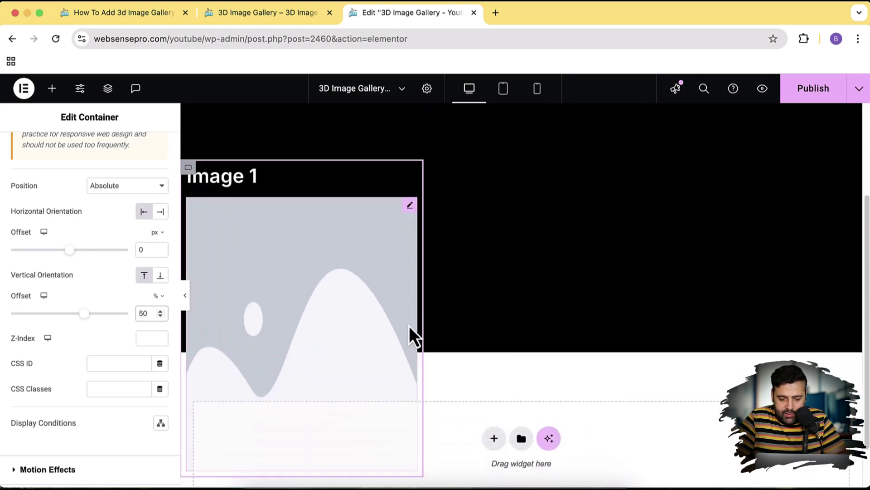
scroll(478, 347, up, 3)
scroll(478, 346, down, 3)
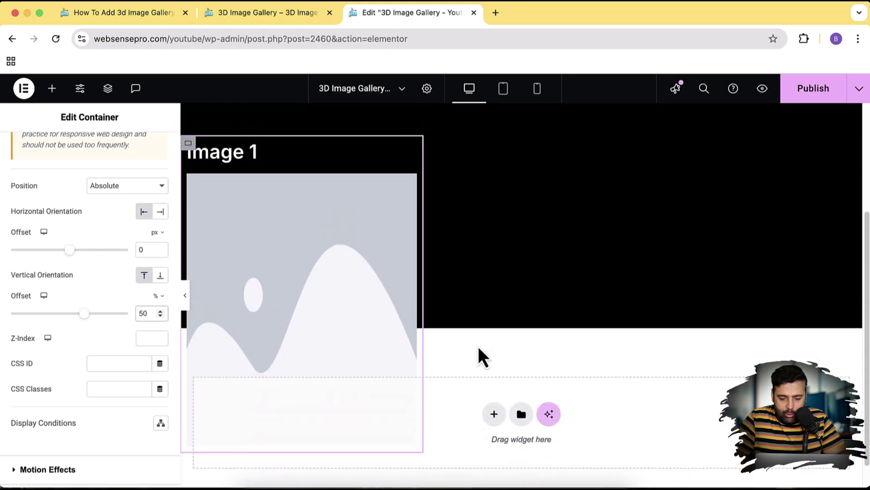
scroll(456, 255, up, 5)
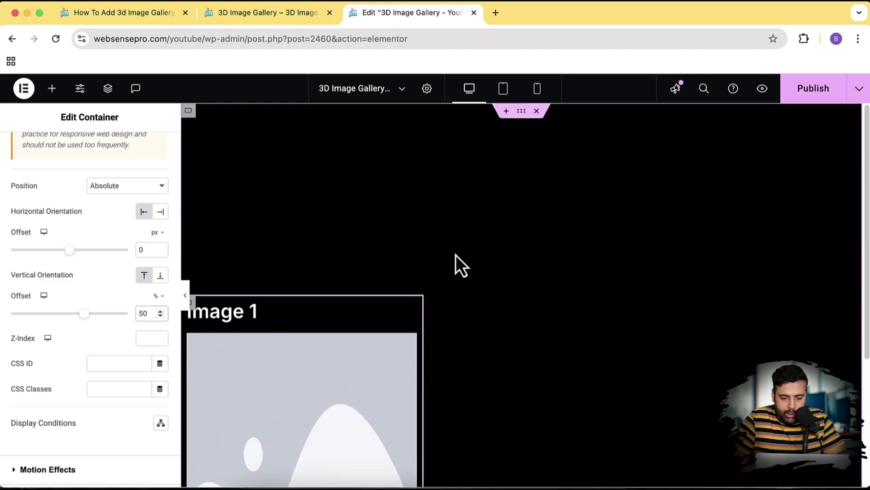
Set the card container's Overflow to Hidden, selecting it through the Structure tree
right_click(571, 208)
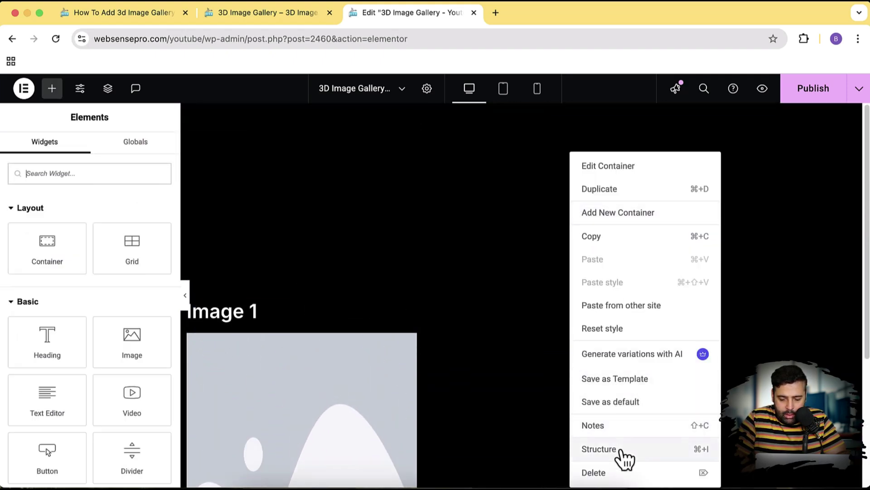
click(600, 449)
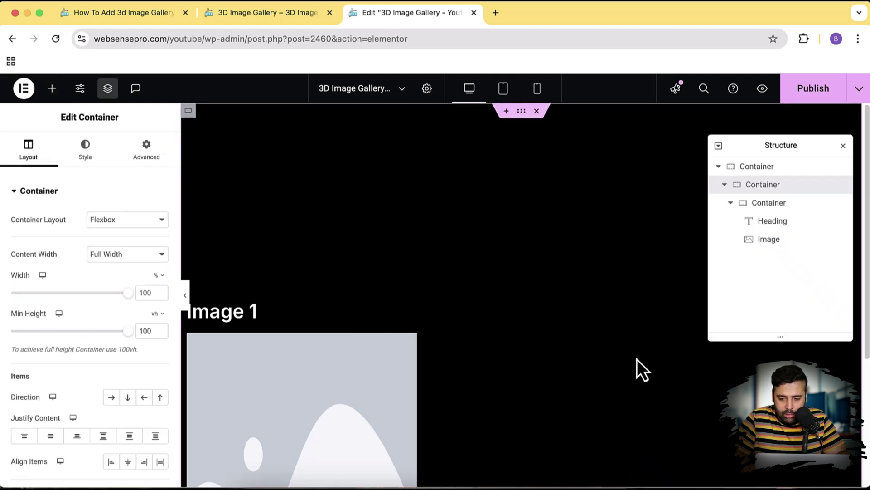
mouse_move(762, 184)
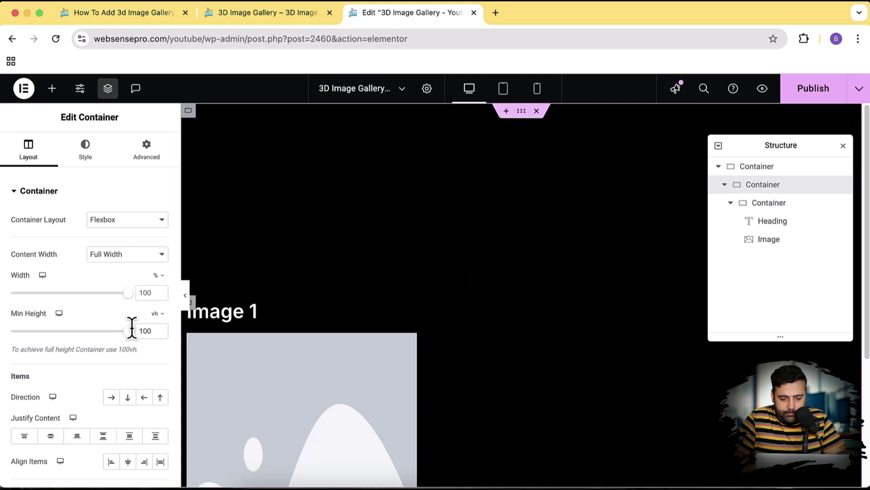
scroll(63, 311, down, 3)
scroll(63, 311, down, 2)
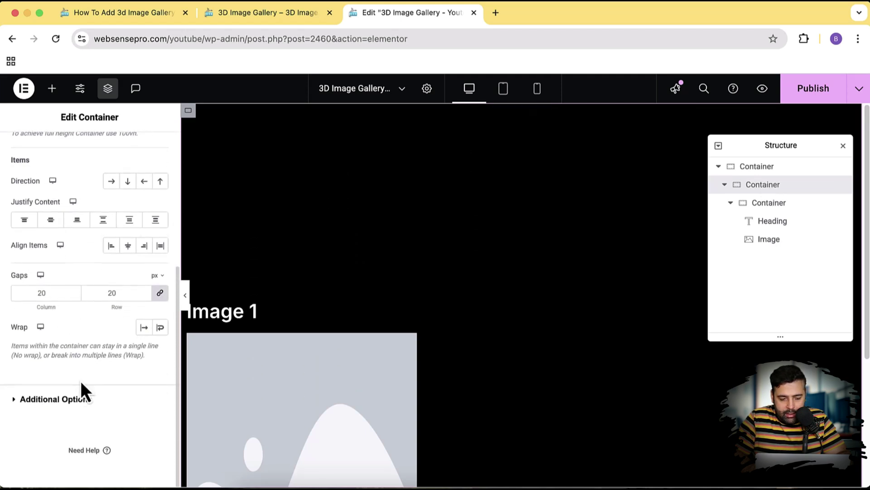
click(63, 401)
click(125, 249)
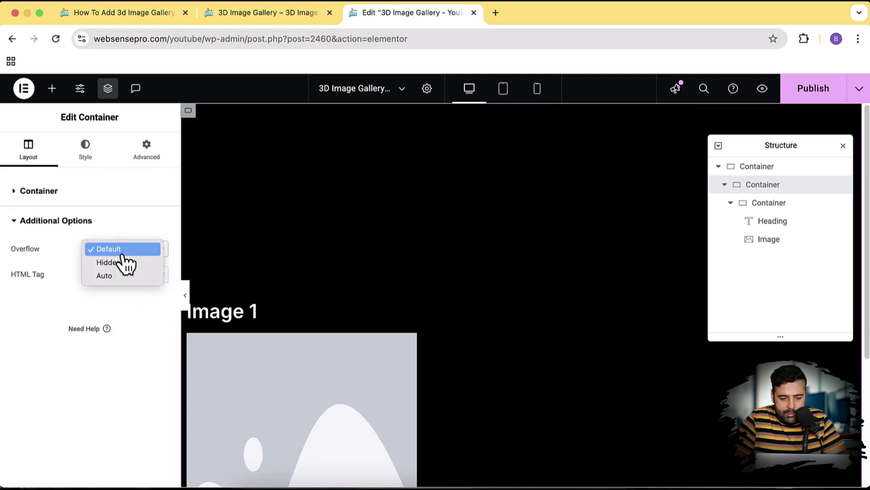
click(110, 262)
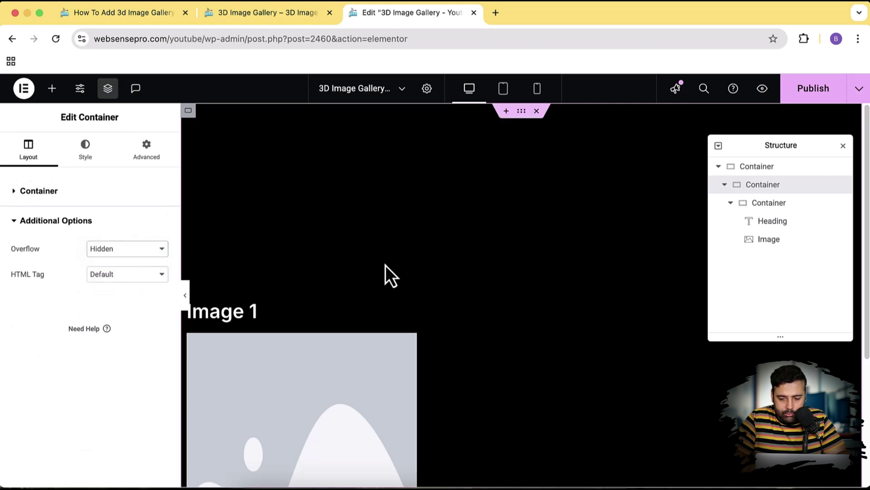
scroll(386, 265, down, 5)
scroll(386, 265, up, 3)
scroll(385, 265, up, 3)
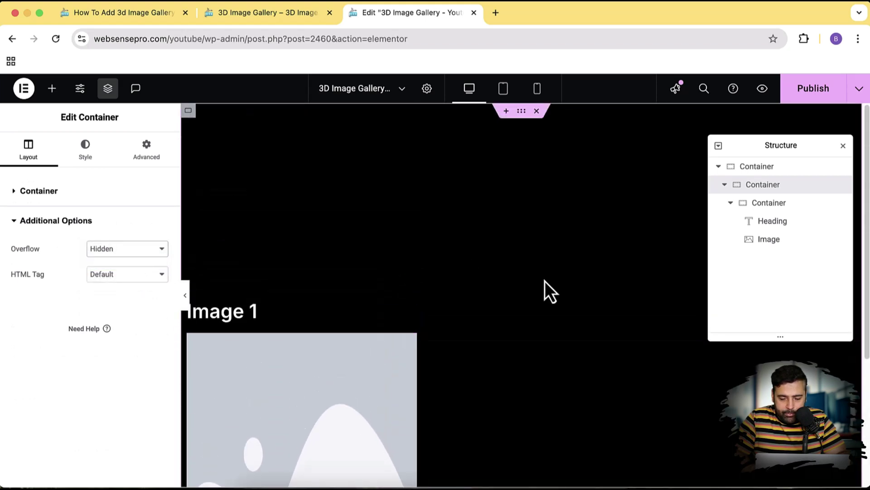
Set Overflow to Hidden on the outermost container as well
click(757, 166)
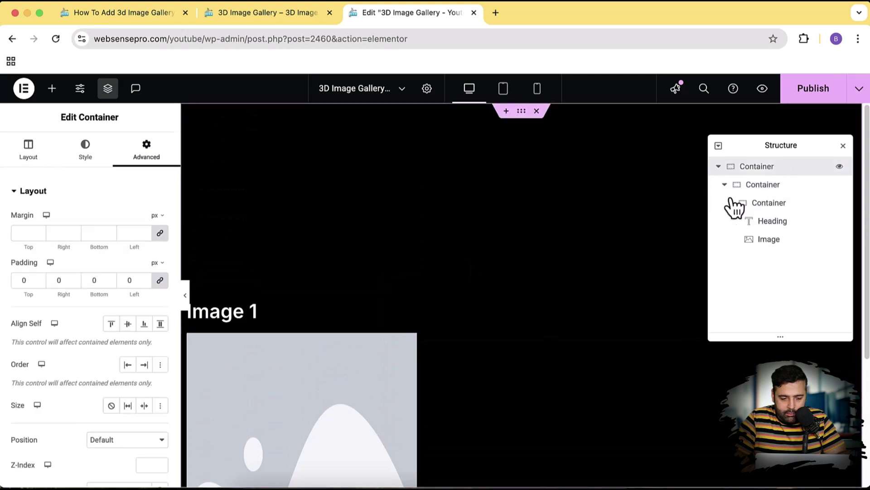
click(28, 150)
scroll(84, 254, down, 5)
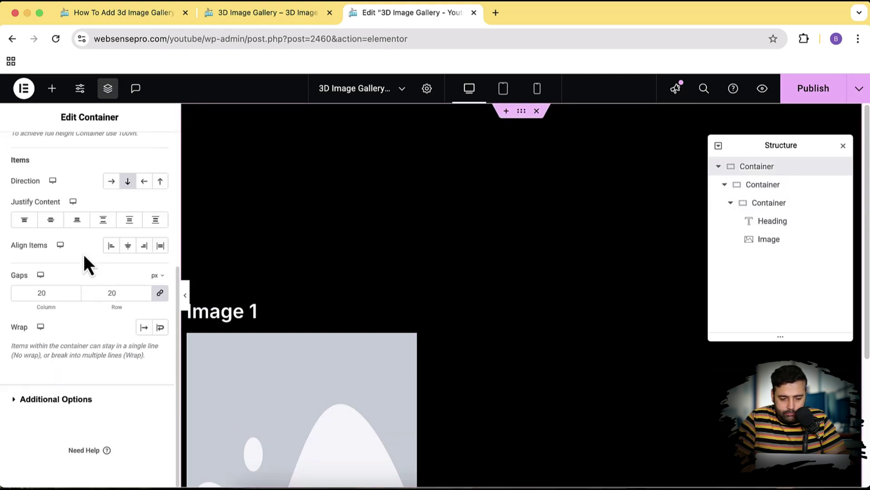
click(97, 400)
click(127, 249)
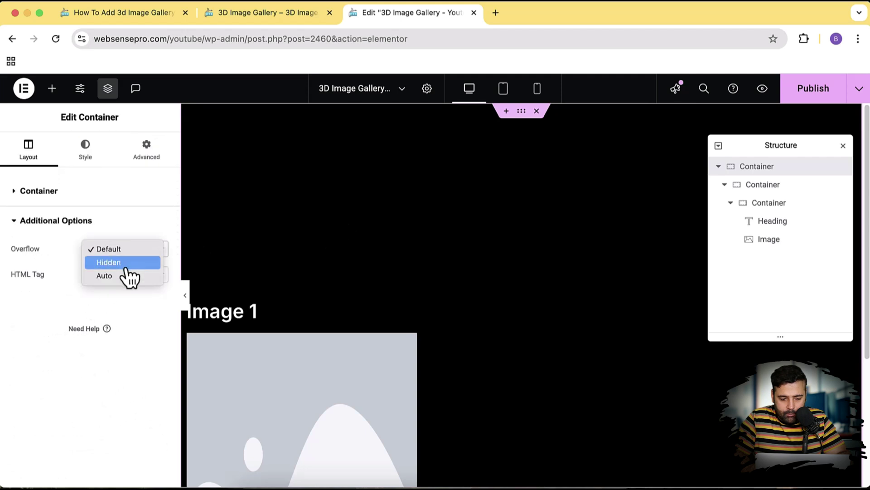
click(127, 262)
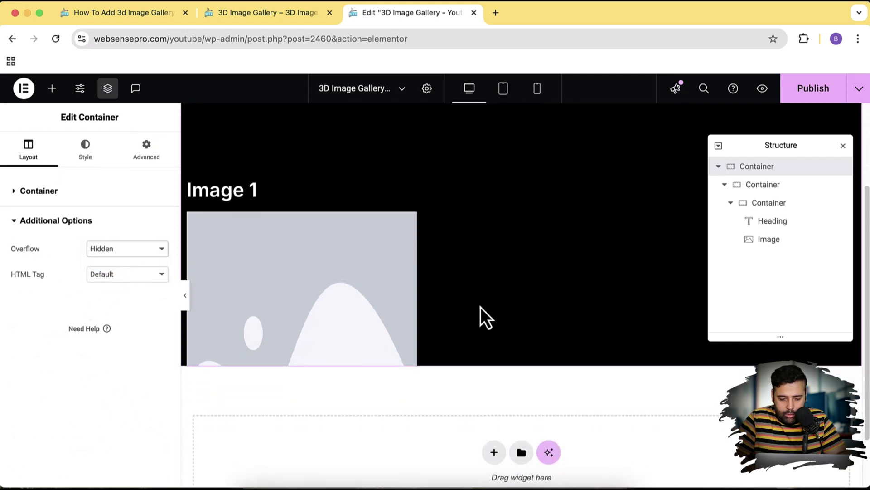
scroll(481, 307, down, 2)
scroll(481, 306, up, 3)
scroll(480, 307, down, 3)
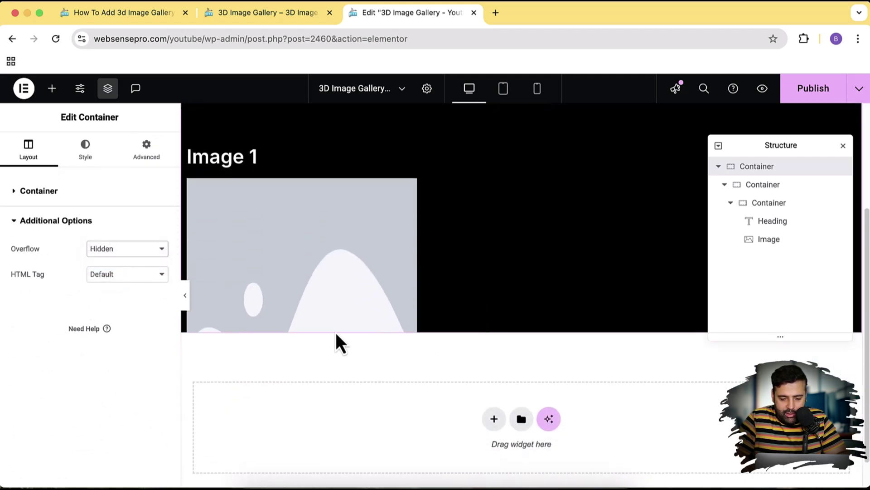
scroll(381, 354, up, 5)
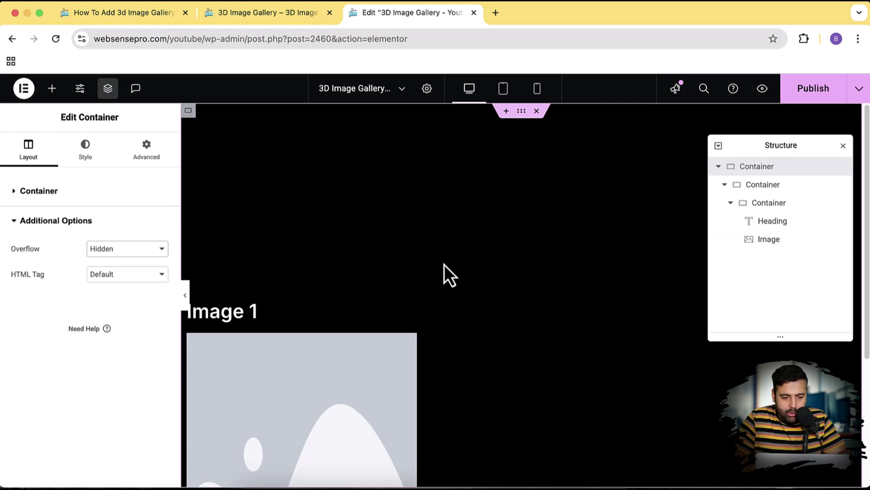
Swap the Image 1 placeholder for the snowy city street photo from the Media Library
click(52, 89)
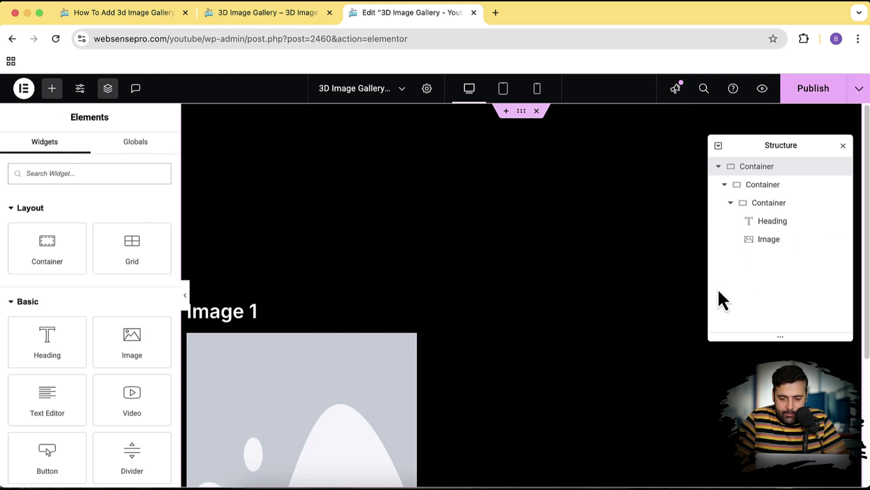
scroll(543, 361, down, 3)
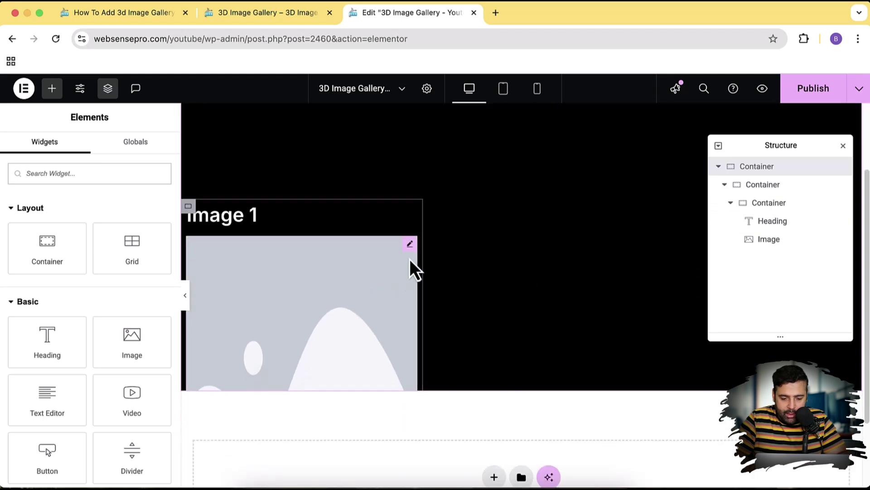
click(412, 251)
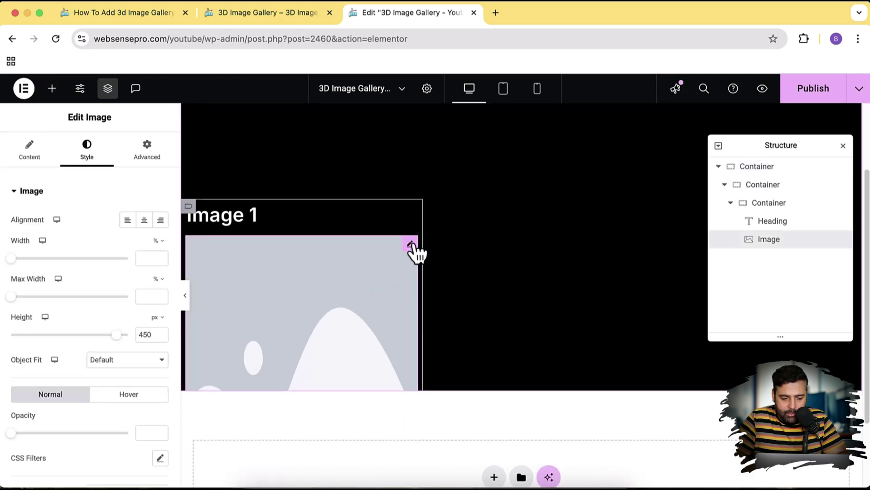
click(29, 149)
click(80, 245)
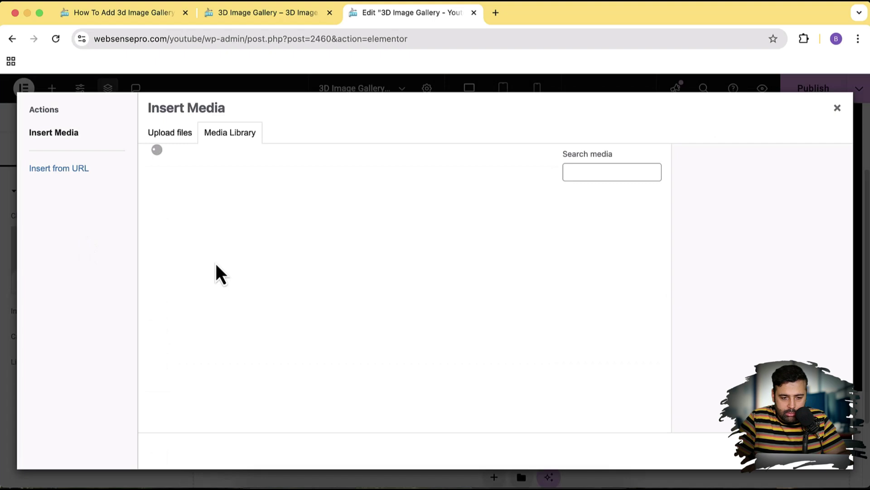
scroll(376, 295, down, 5)
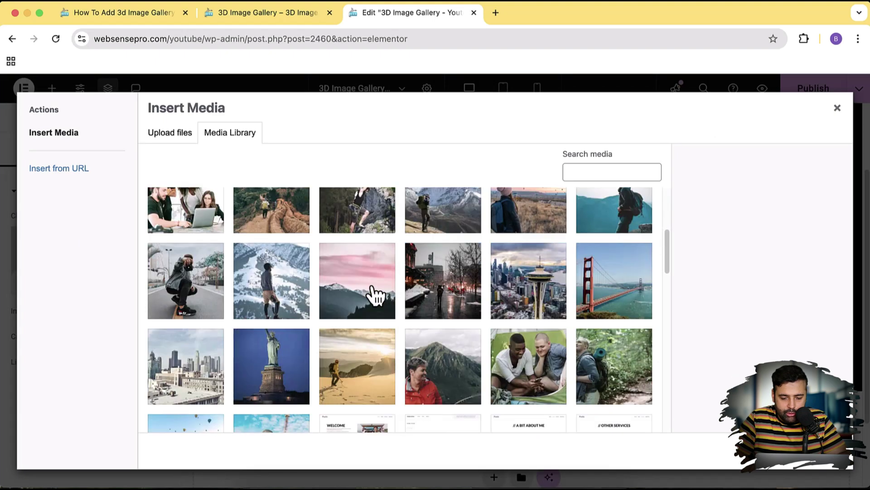
click(433, 296)
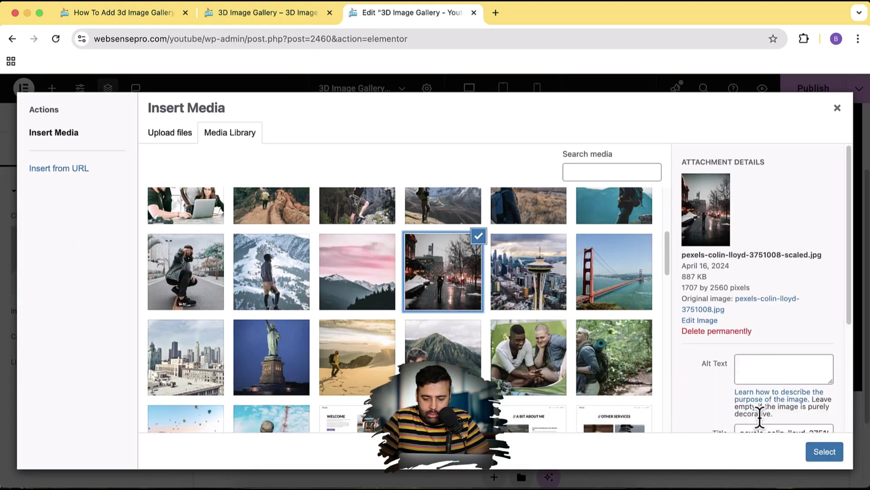
click(824, 452)
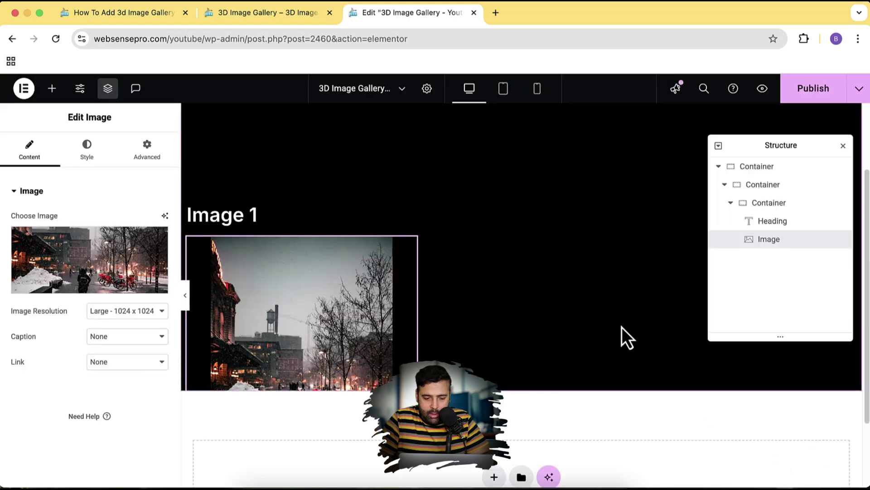
Duplicate the card as Image 2 and give it the pink-sky mountain photo
click(769, 203)
right_click(769, 203)
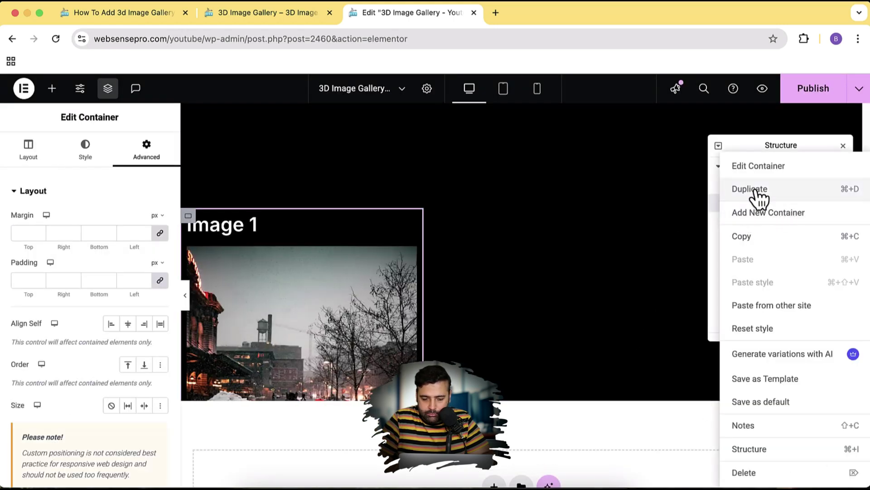
click(784, 201)
click(731, 258)
click(773, 276)
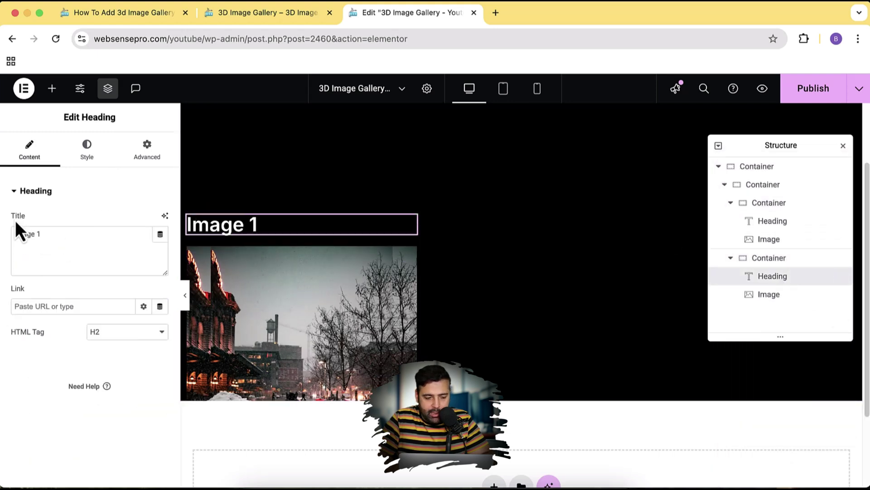
click(64, 235)
text(2)
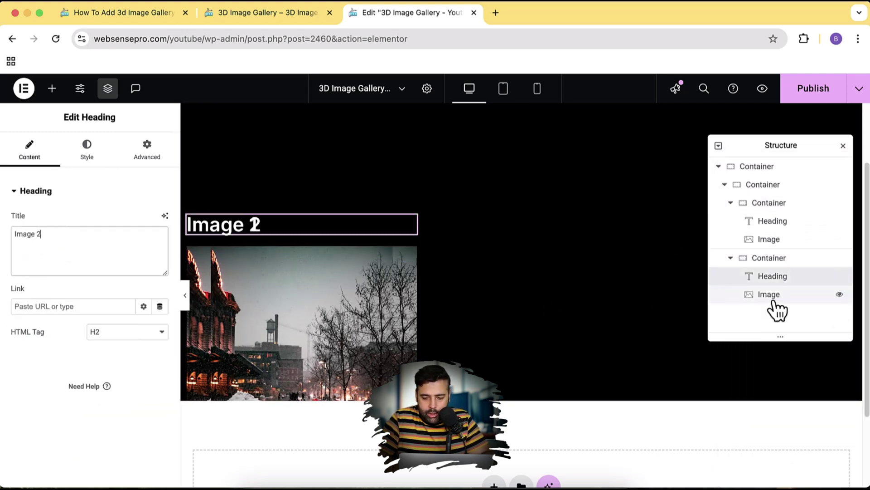
click(768, 295)
click(90, 260)
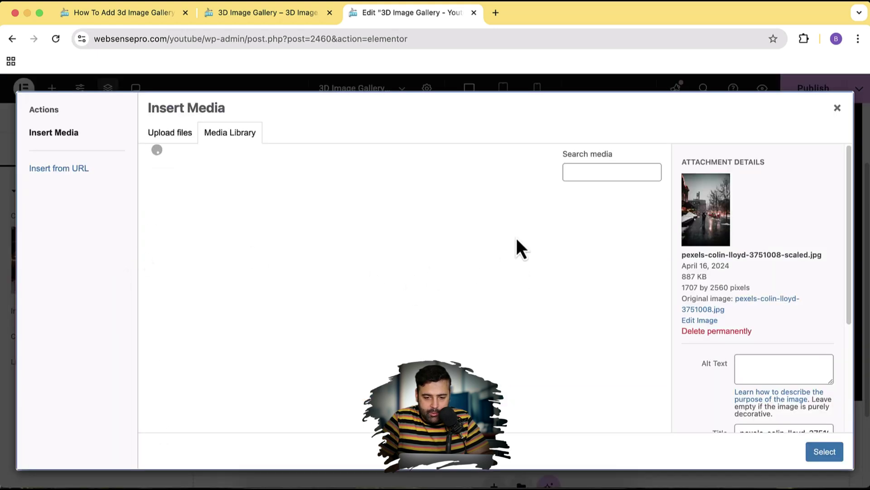
scroll(522, 245, down, 4)
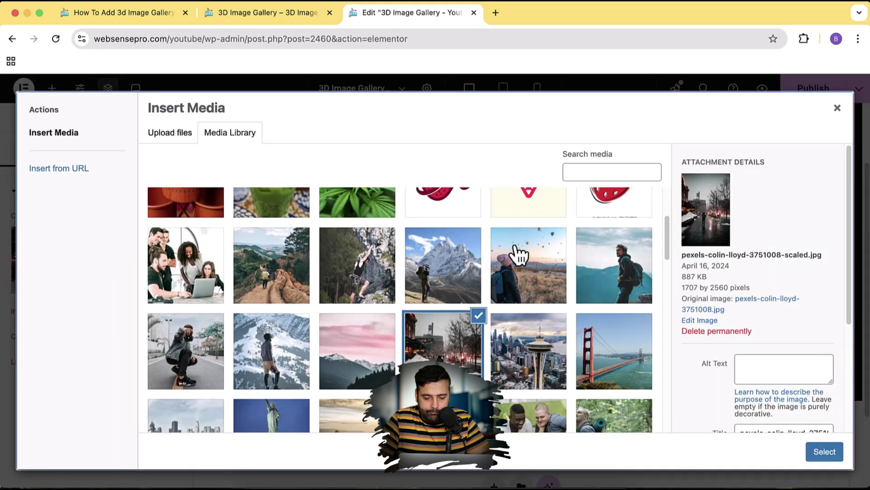
click(357, 350)
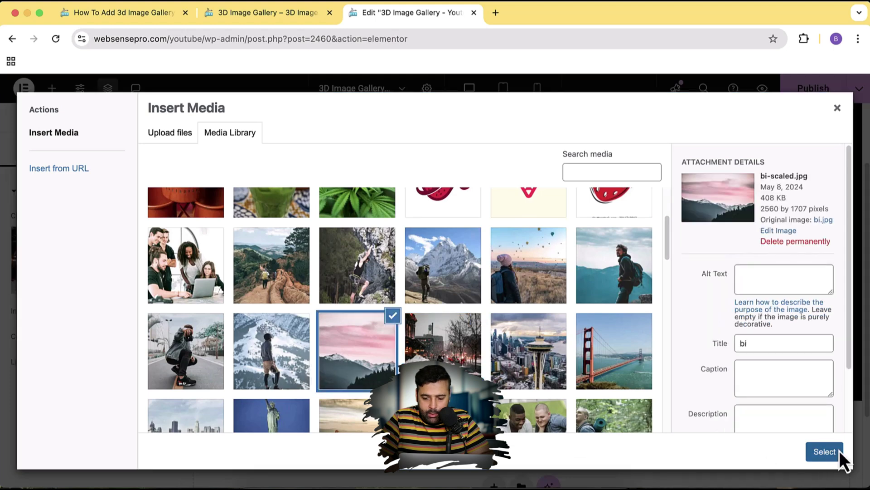
click(824, 451)
Duplicate the second card as Image 3 with the Statue of Liberty photo
click(765, 258)
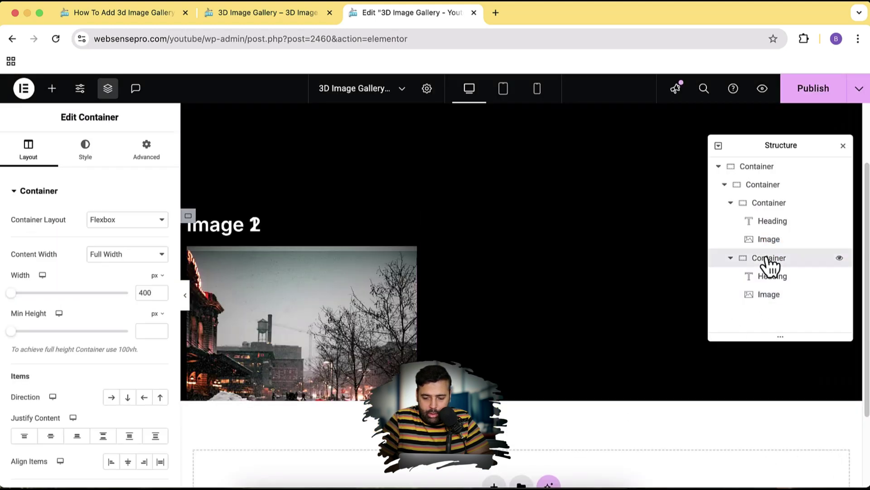
right_click(765, 258)
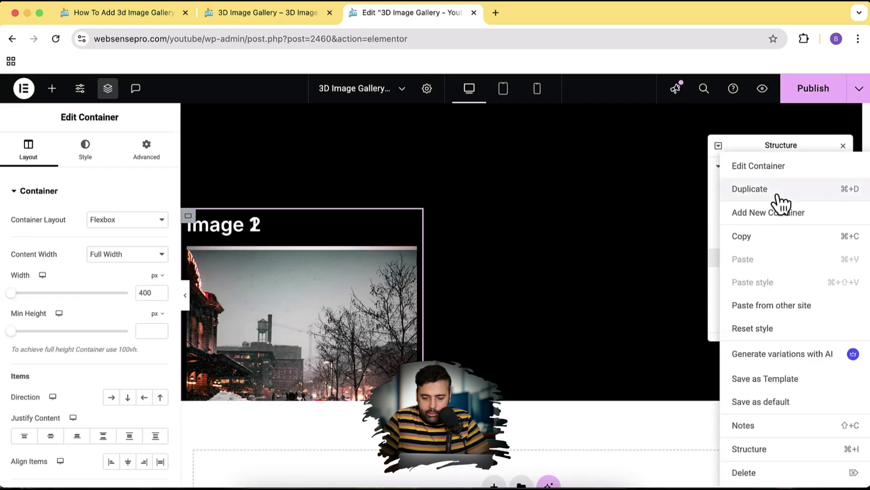
click(750, 189)
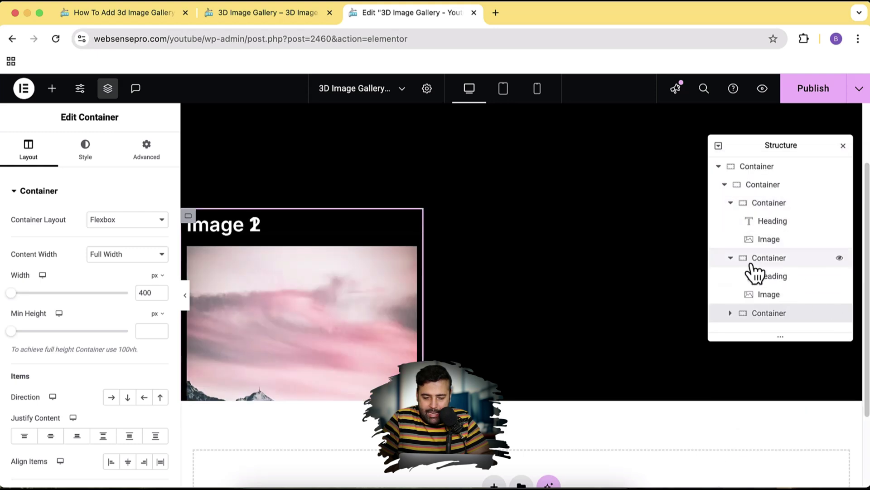
click(732, 257)
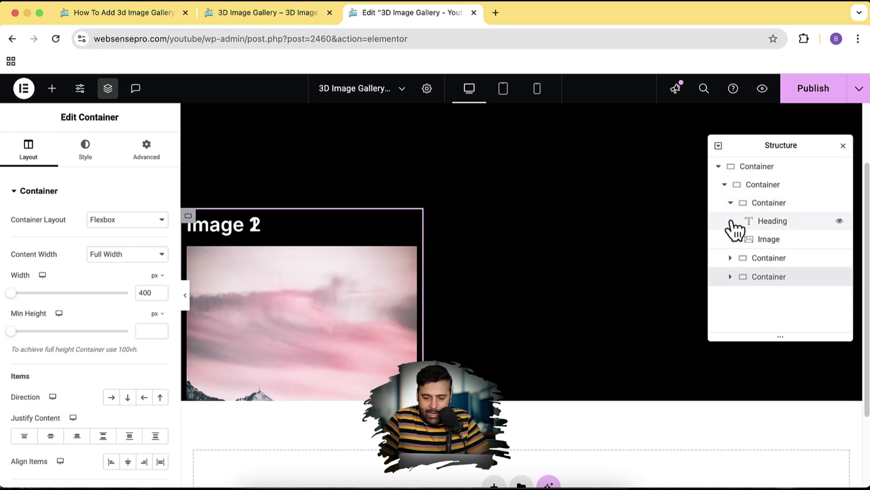
click(731, 203)
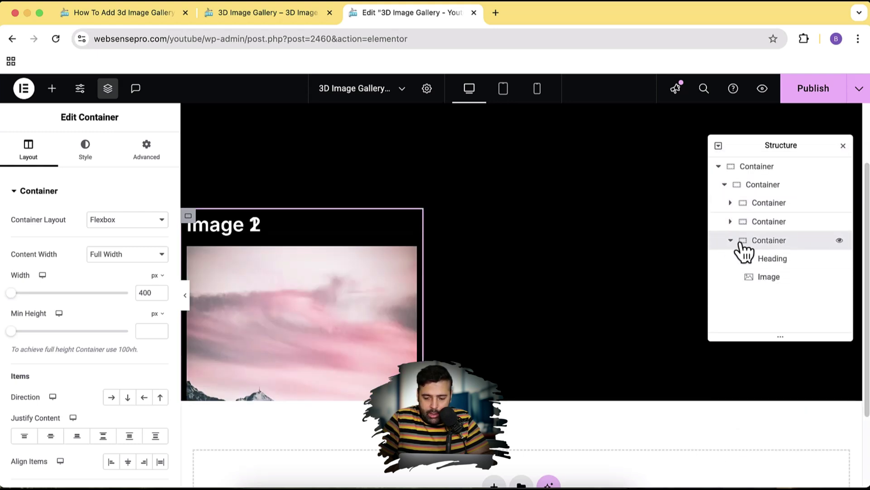
click(767, 258)
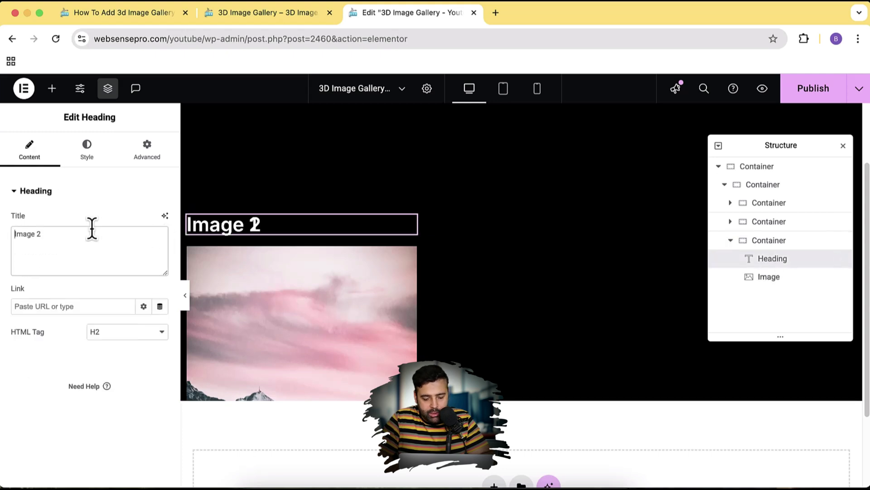
key(BackSpace)
text(4)
click(769, 277)
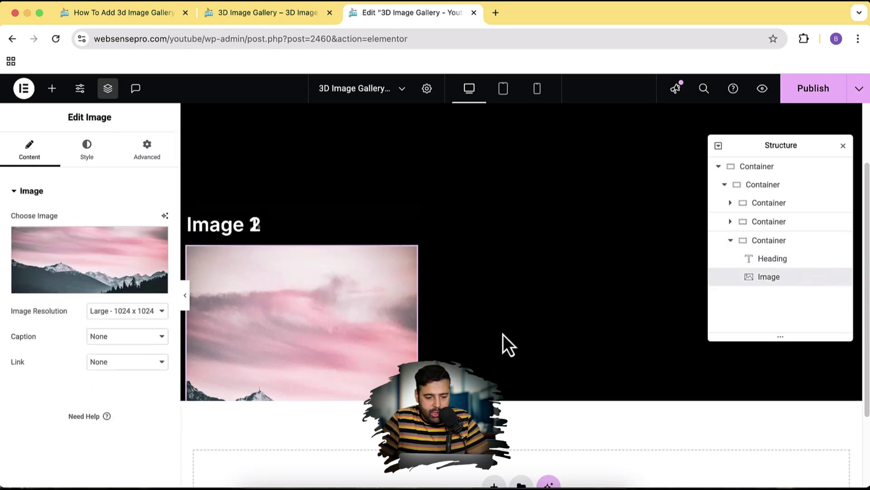
click(119, 262)
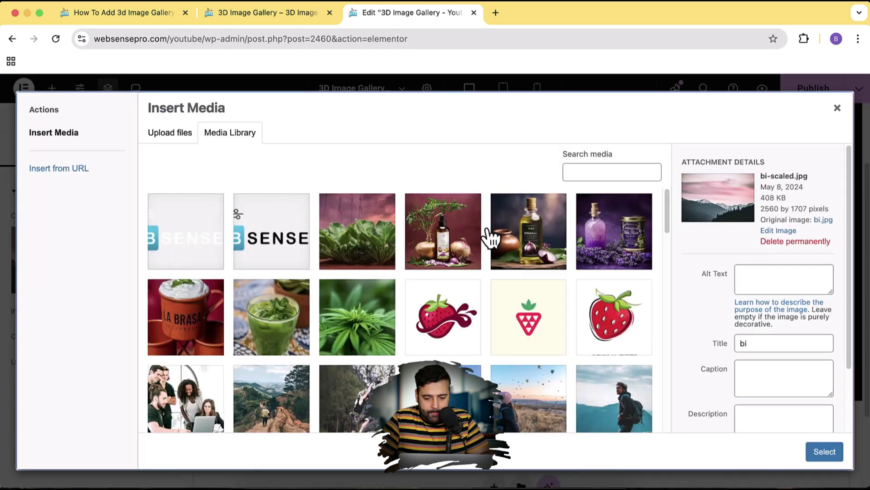
scroll(492, 237, down, 5)
click(298, 364)
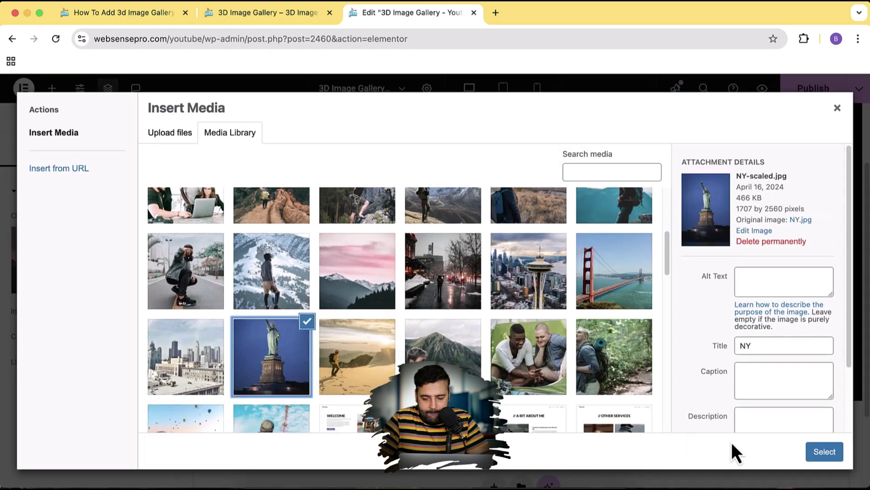
click(823, 452)
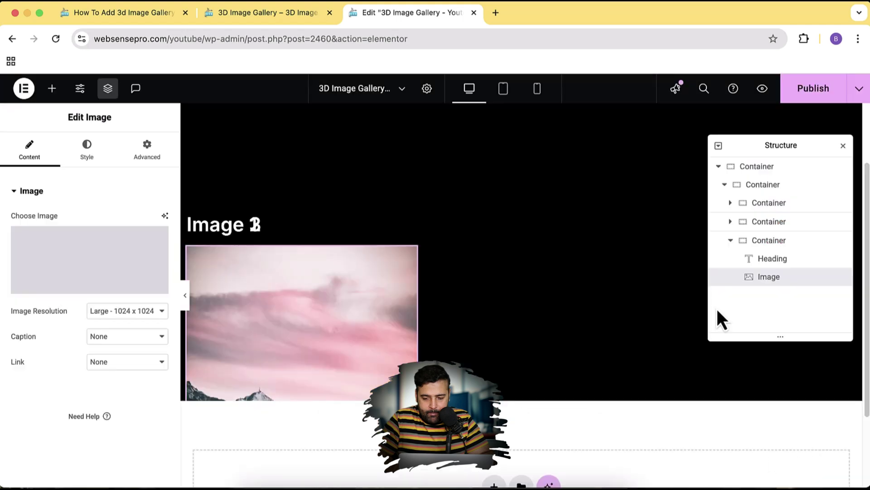
Duplicate the third card, retitle the copy Image 4 and give it the backpacker photo
click(730, 240)
right_click(767, 242)
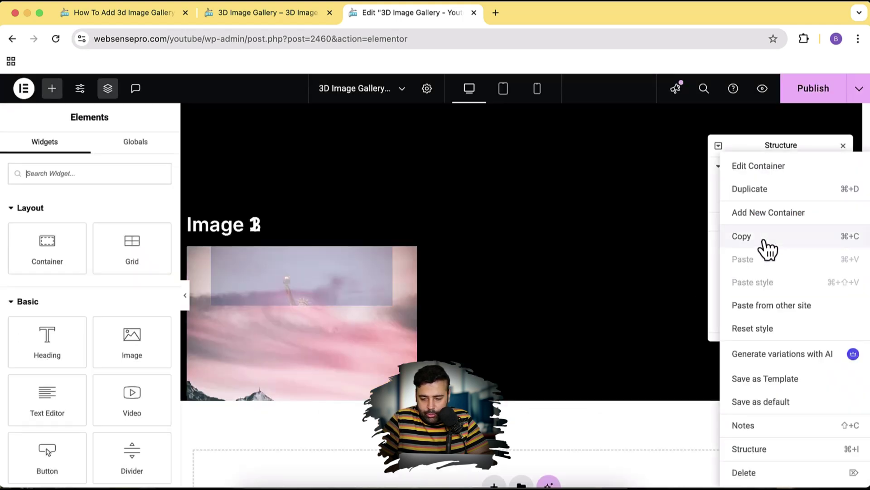
click(765, 189)
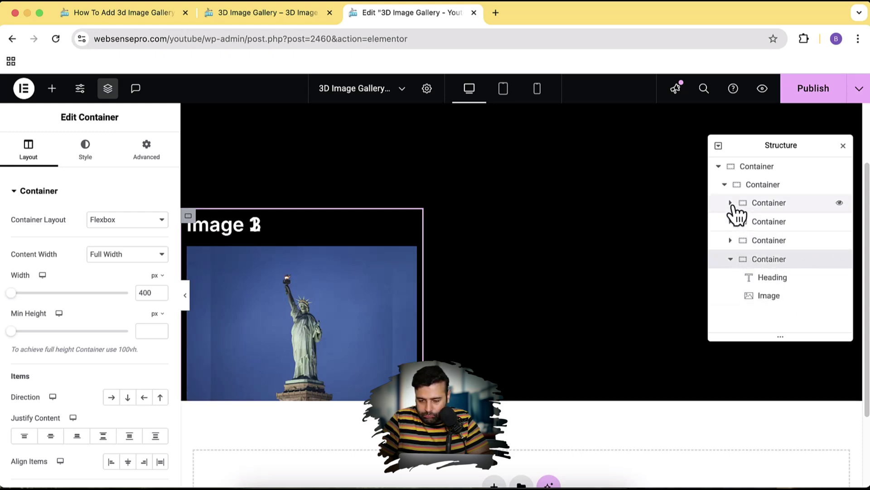
click(772, 276)
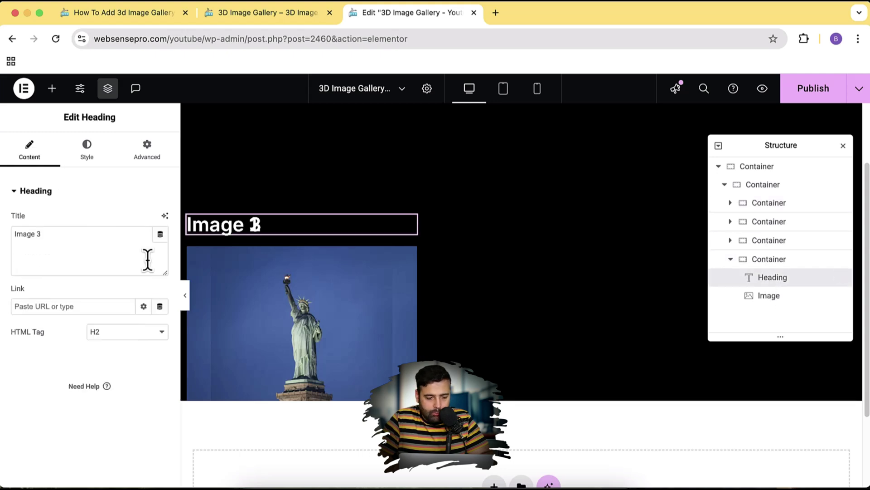
click(89, 252)
key(BackSpace)
text(4)
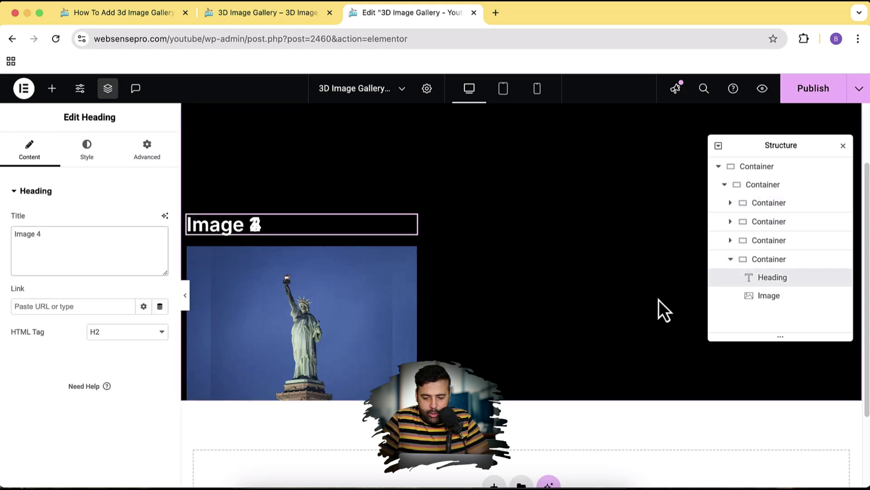
click(767, 295)
click(89, 259)
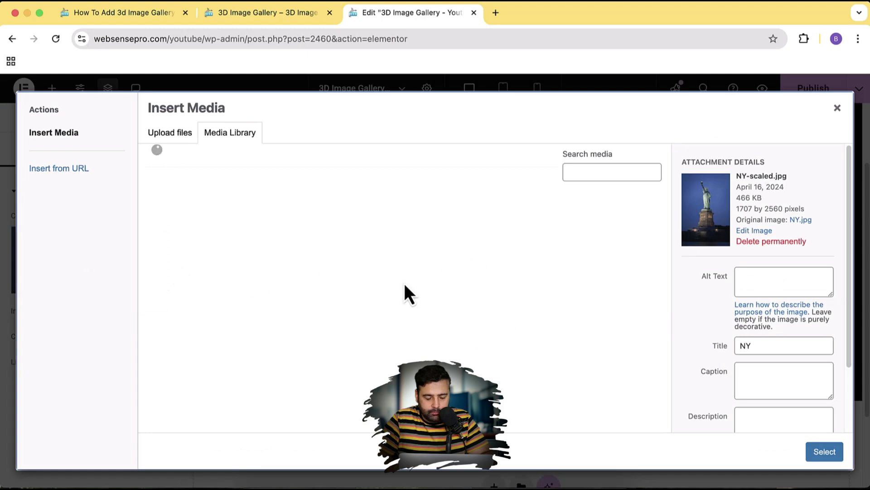
click(271, 298)
click(825, 451)
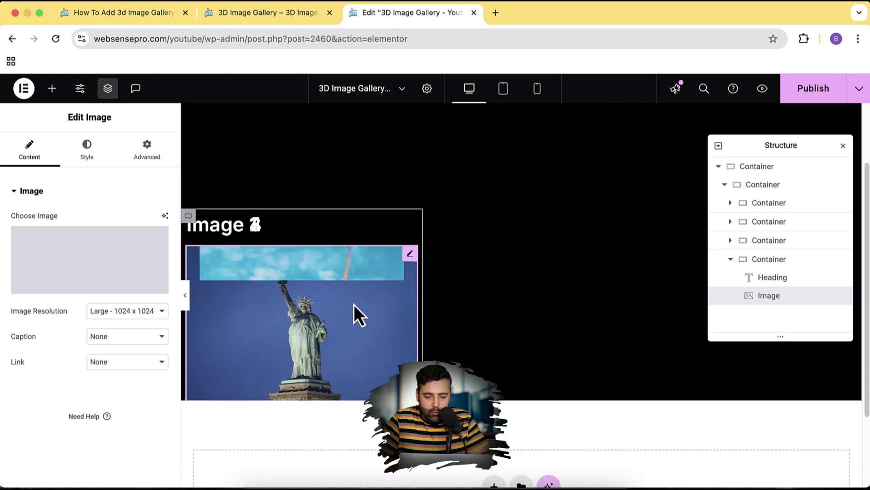
Read the tutorial's third step and 450px height note, then view the 3D Image Gallery example
click(123, 12)
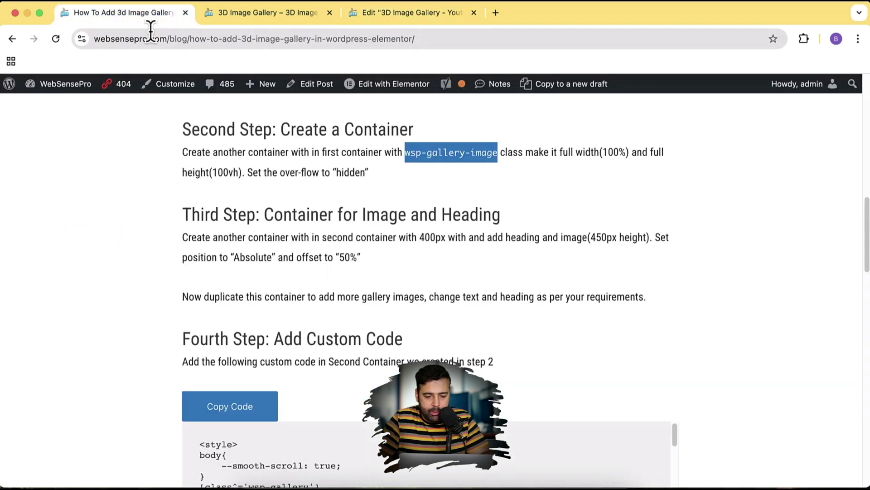
scroll(558, 224, down, 2)
scroll(422, 191, down, 2)
scroll(408, 197, up, 2)
drag(190, 151, 476, 179)
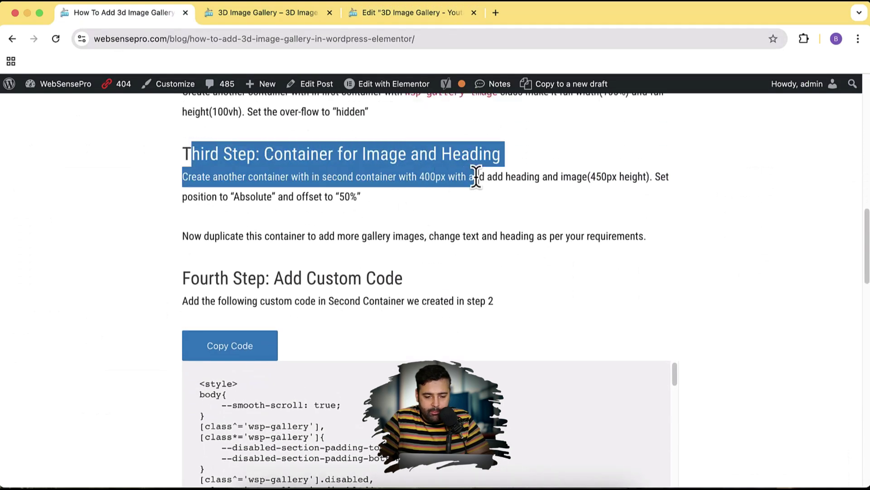
click(414, 198)
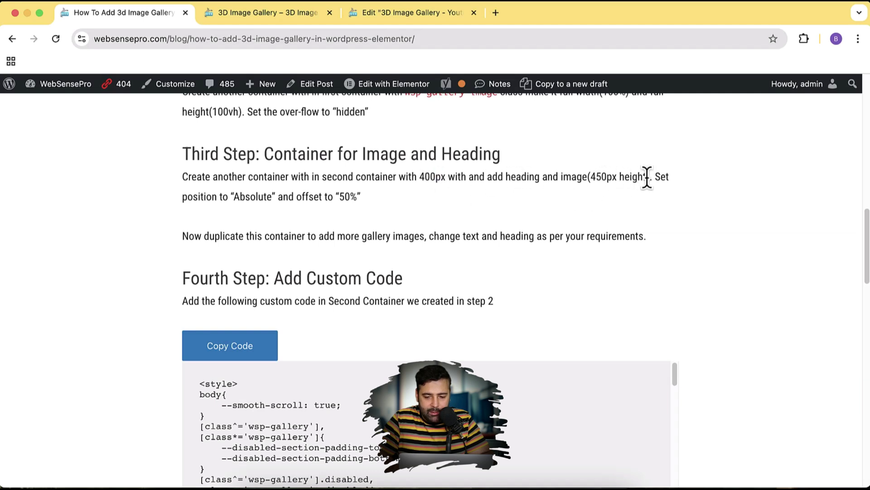
drag(645, 177, 589, 175)
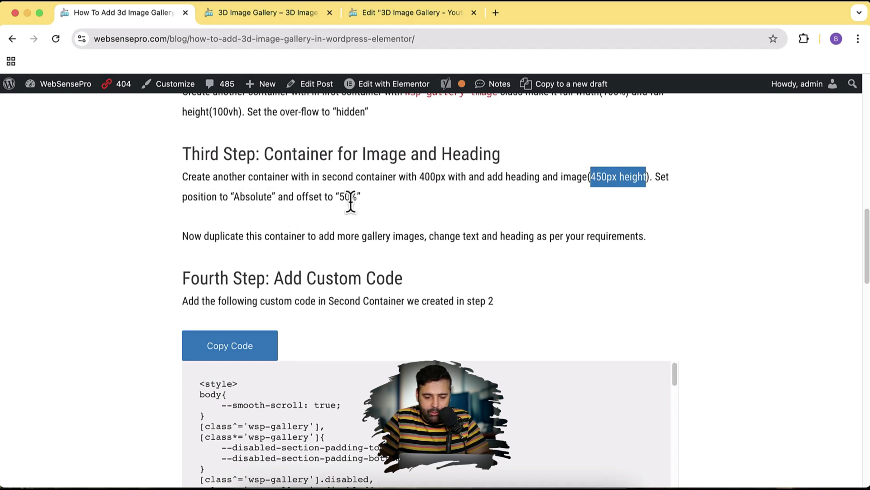
scroll(268, 256, down, 2)
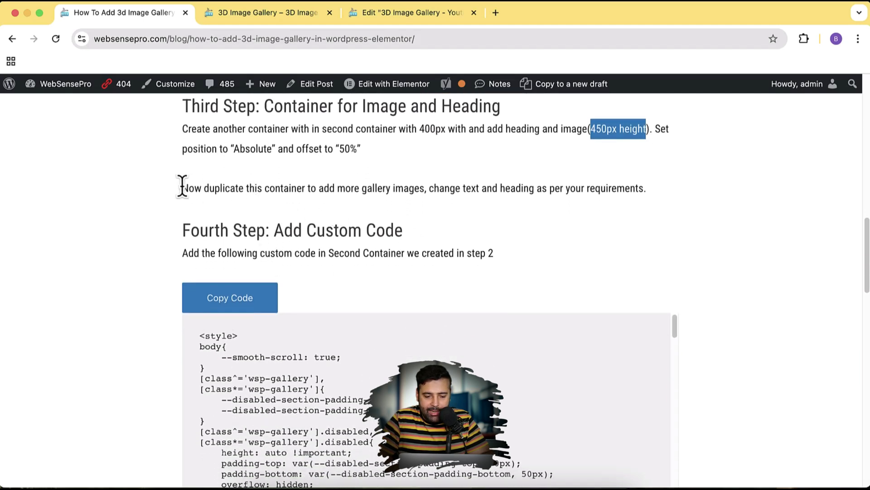
mouse_move(181, 188)
mouse_down()
mouse_move(400, 199)
mouse_move(424, 192)
mouse_up()
scroll(539, 215, down, 3)
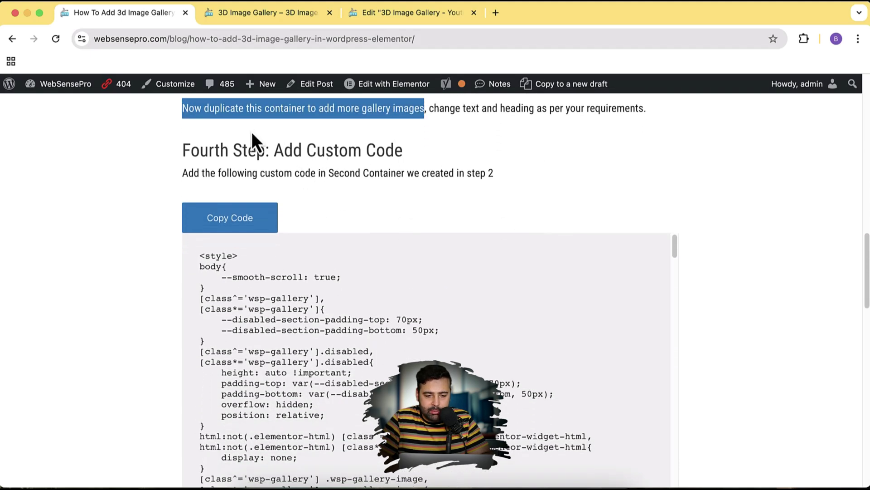
click(286, 21)
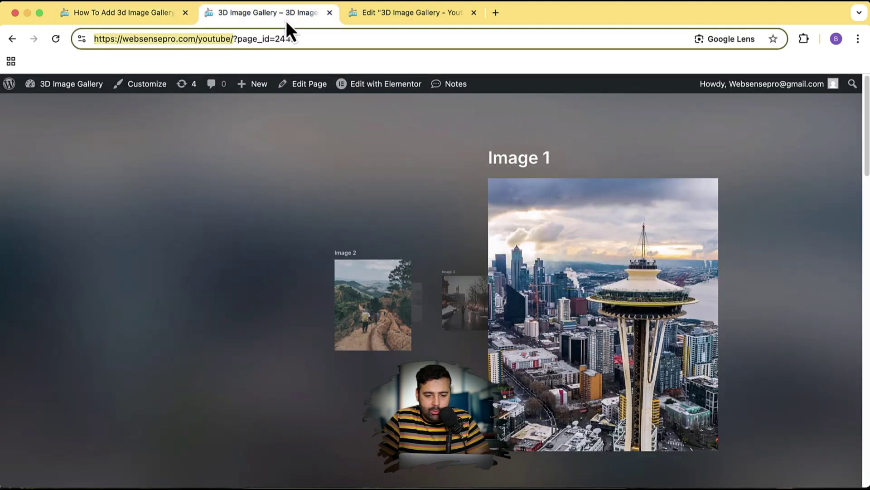
Add an HTML widget and place it directly under the second container
click(380, 12)
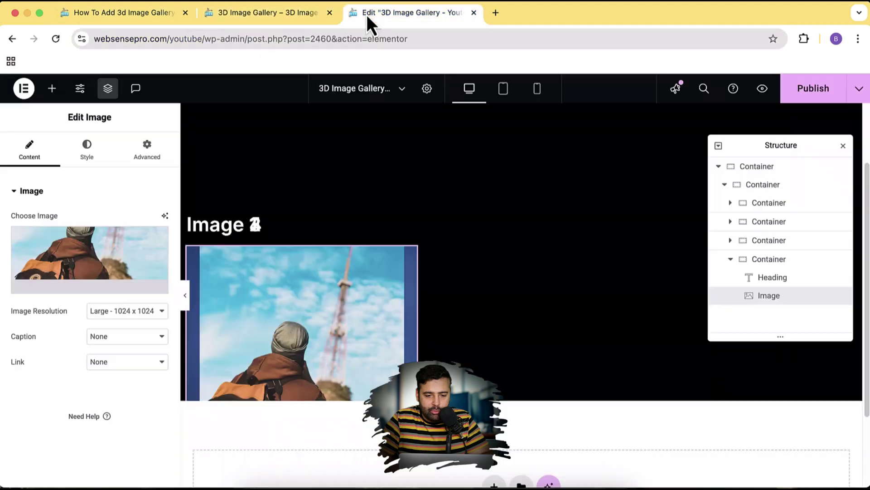
click(51, 88)
click(82, 173)
text(html)
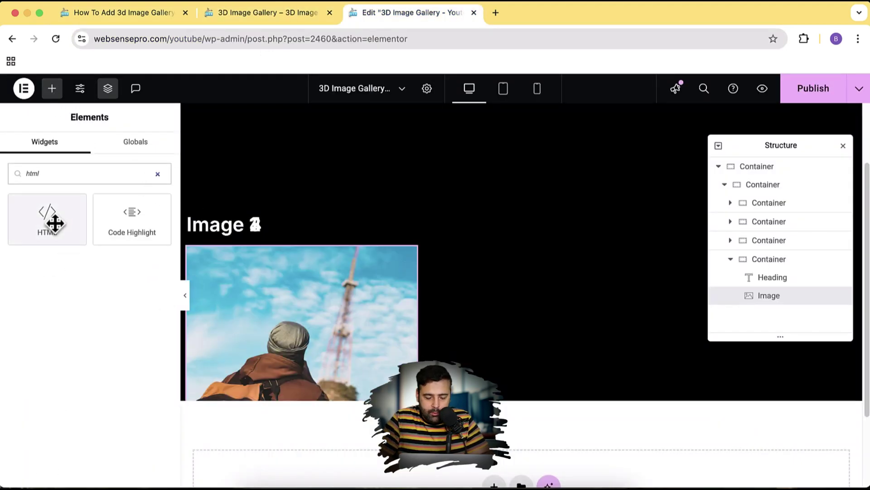
drag(55, 221, 374, 272)
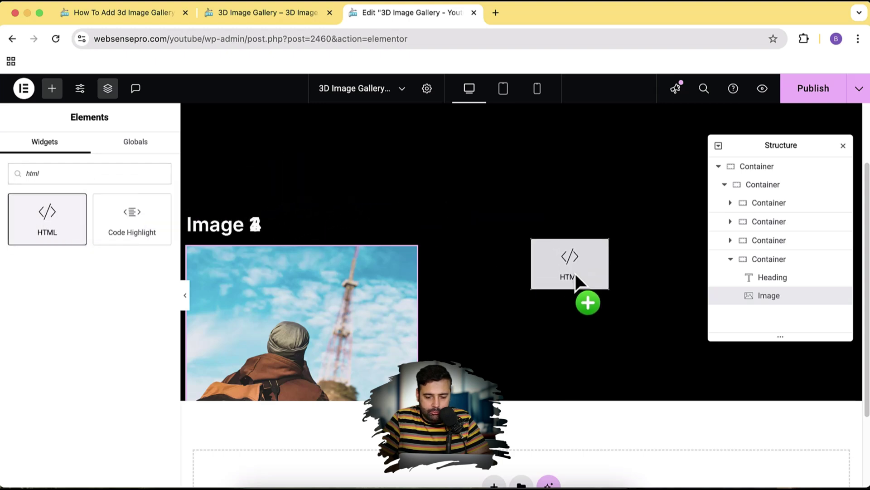
drag(374, 272, 335, 230)
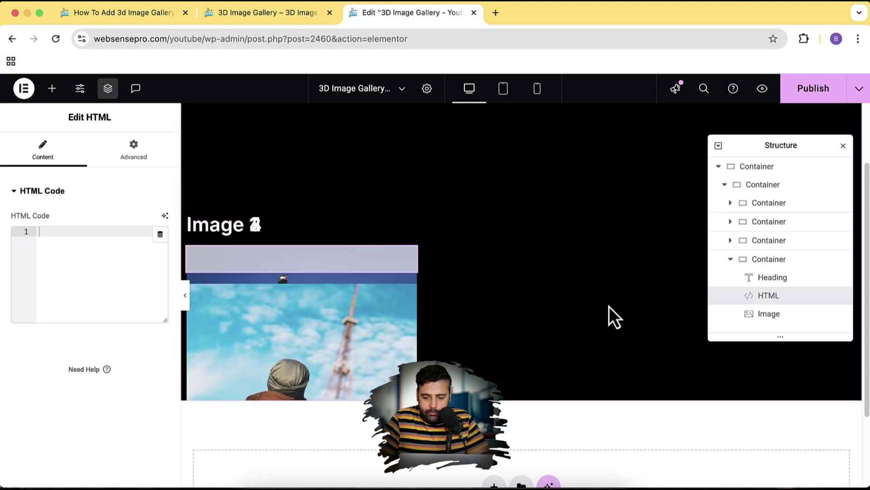
drag(814, 300, 830, 207)
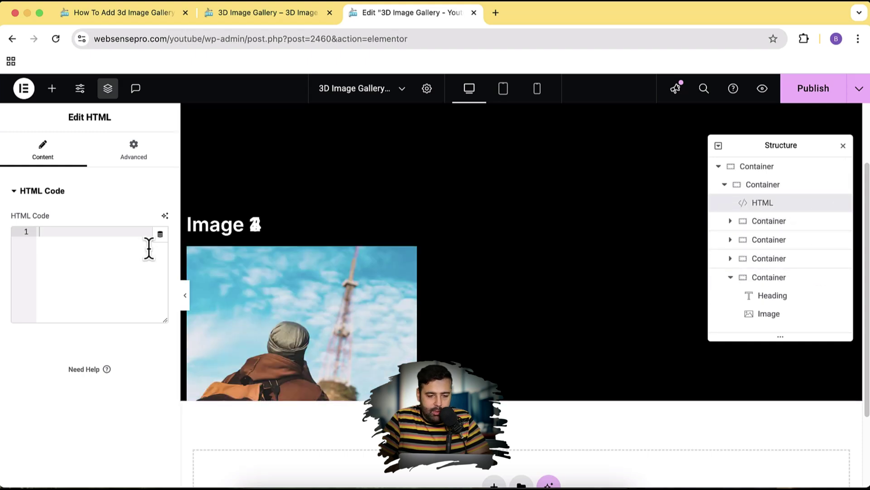
Copy the custom gallery code from the blog tutorial
click(113, 13)
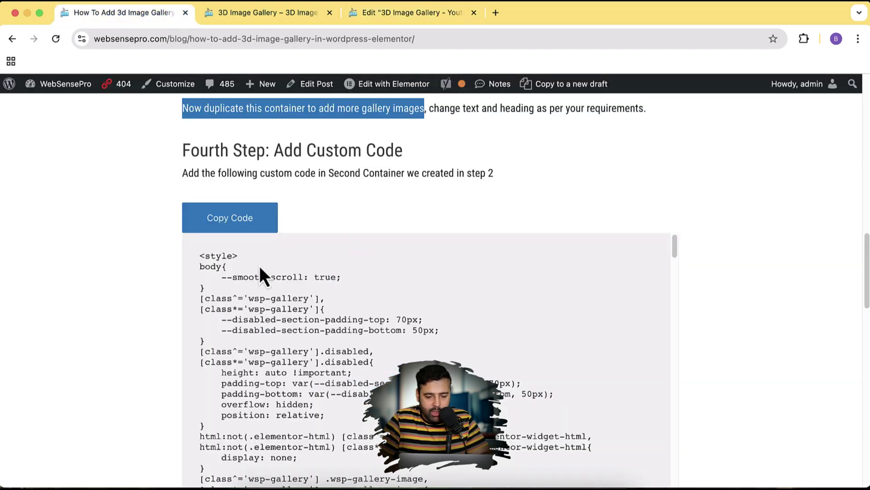
click(249, 284)
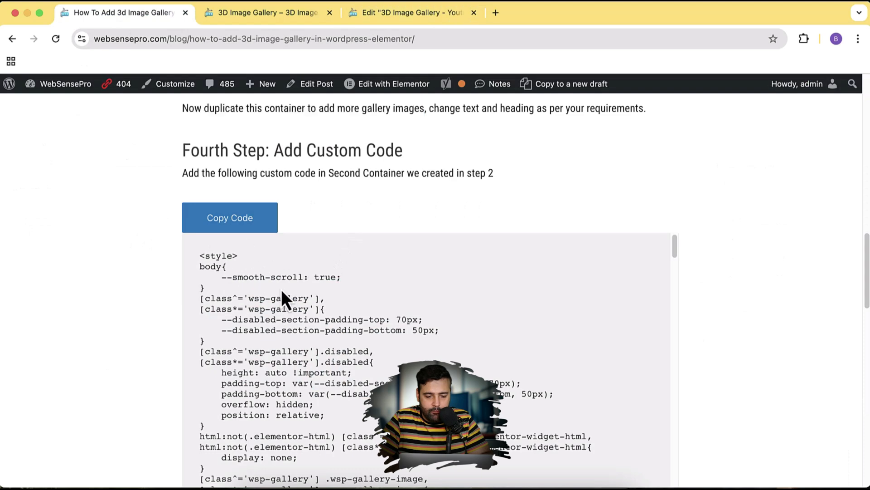
click(240, 224)
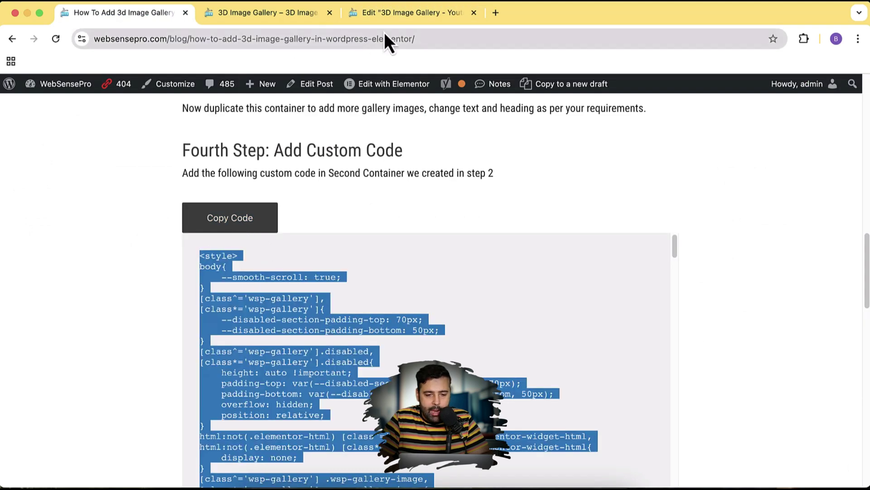
click(409, 12)
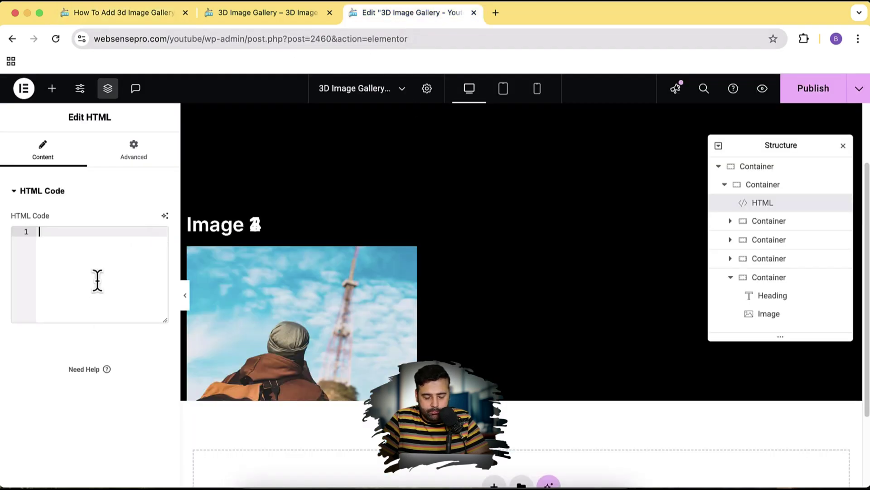
Paste the tutorial's custom gallery code into the HTML widget's code field
key(super+v)
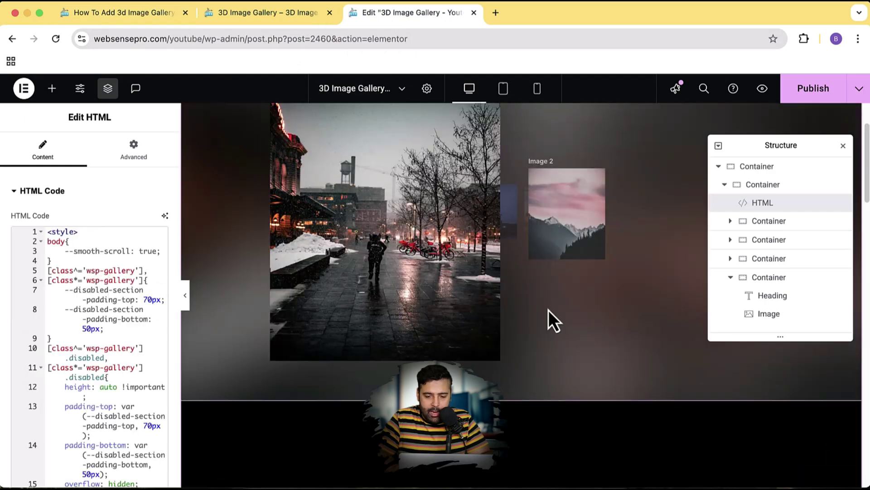
scroll(589, 322, up, 3)
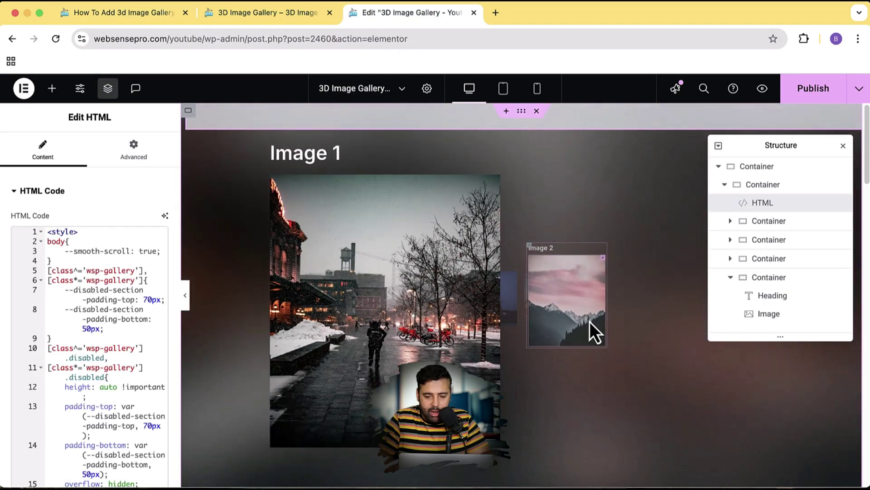
scroll(590, 322, down, 3)
scroll(590, 322, down, 3)
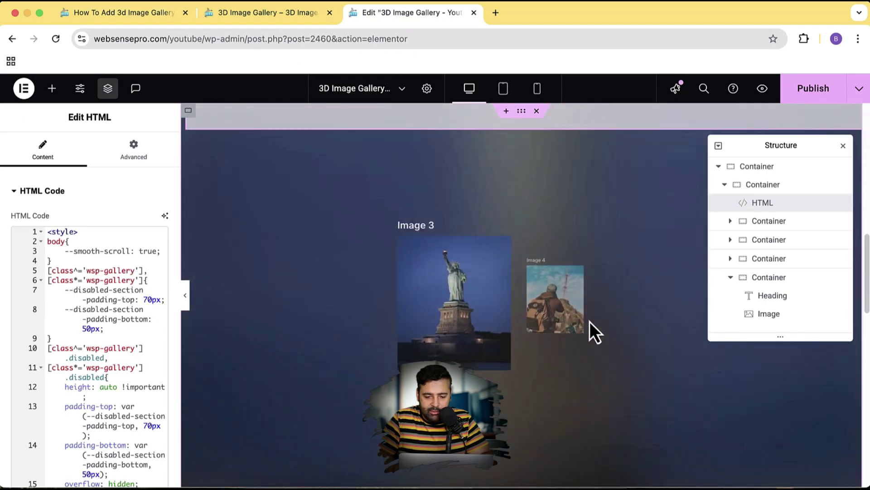
scroll(589, 322, down, 3)
scroll(589, 322, down, 3)
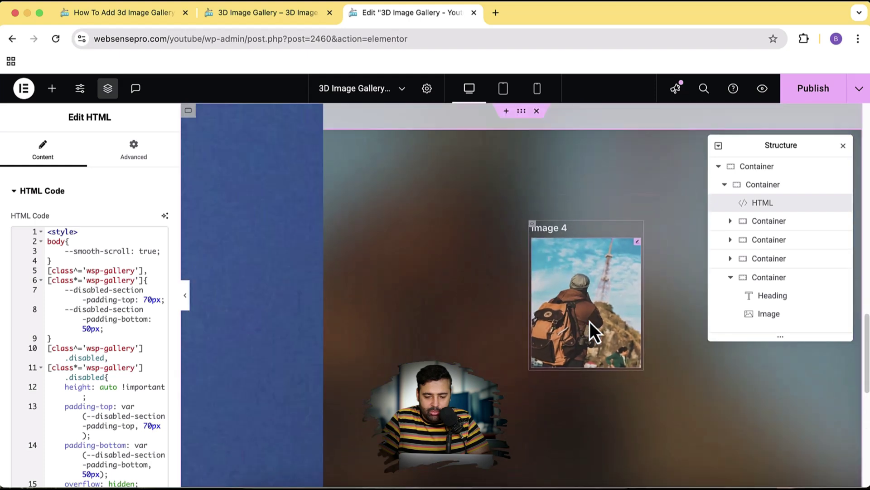
scroll(590, 322, up, 3)
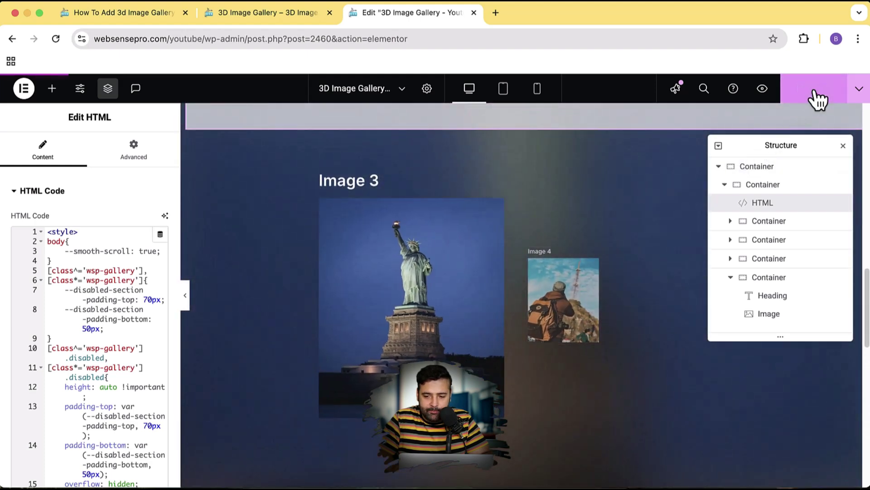
Publish the 3D image gallery page
click(818, 96)
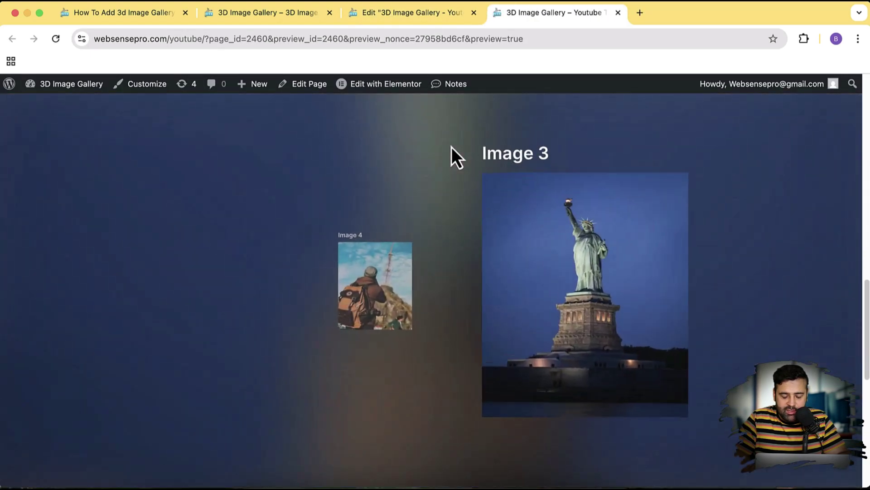
scroll(451, 147, down, 5)
scroll(451, 147, up, 5)
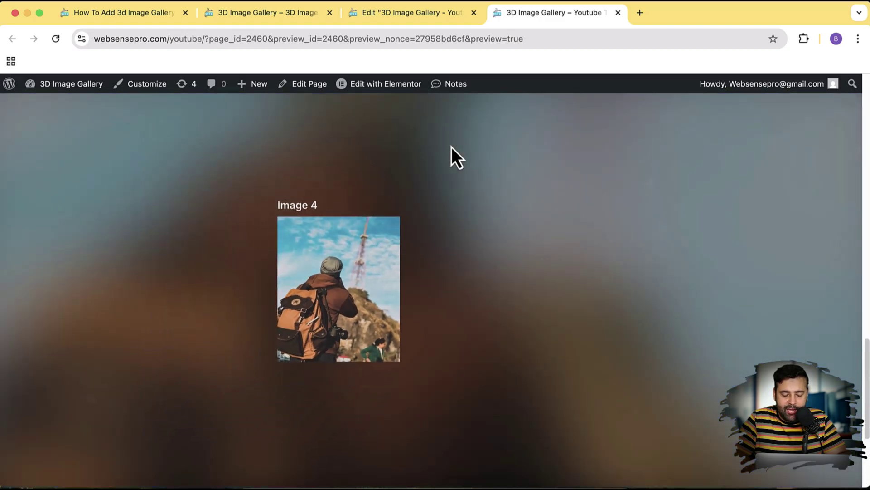
scroll(451, 147, up, 5)
scroll(451, 147, up, 5)
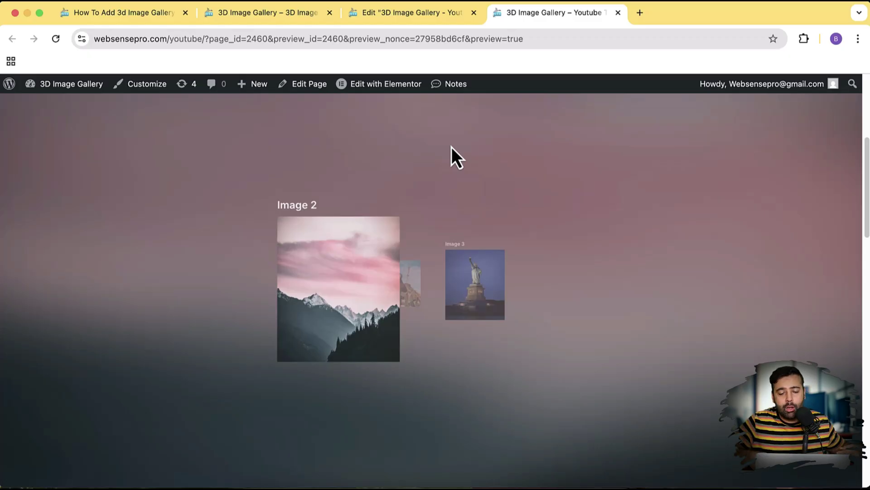
Load websensepro.com/portfolio in a new browser tab to view the project thumbnail grid
click(642, 18)
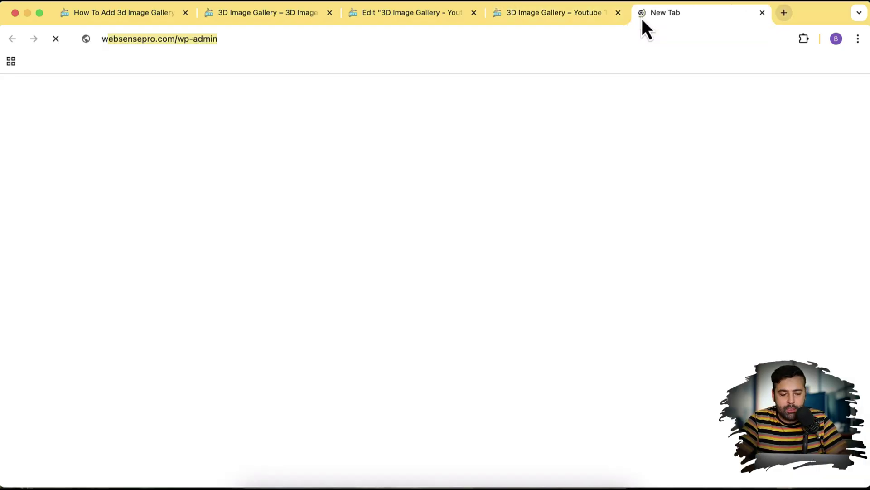
text(websensepro.com/portfol)
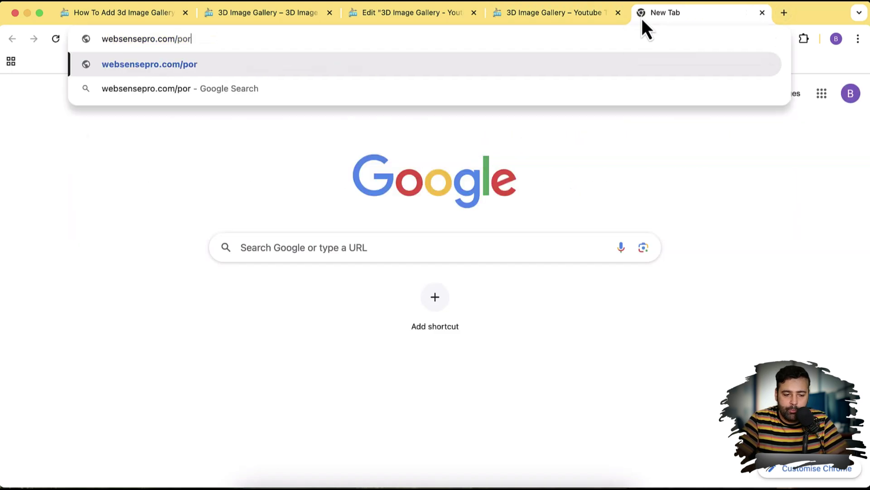
text(io)
key(Return)
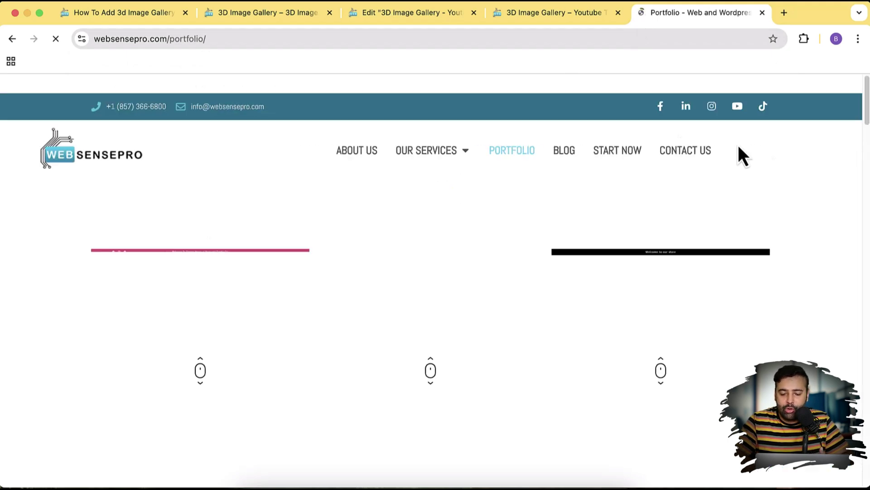
scroll(845, 132, down, 1)
scroll(845, 133, down, 3)
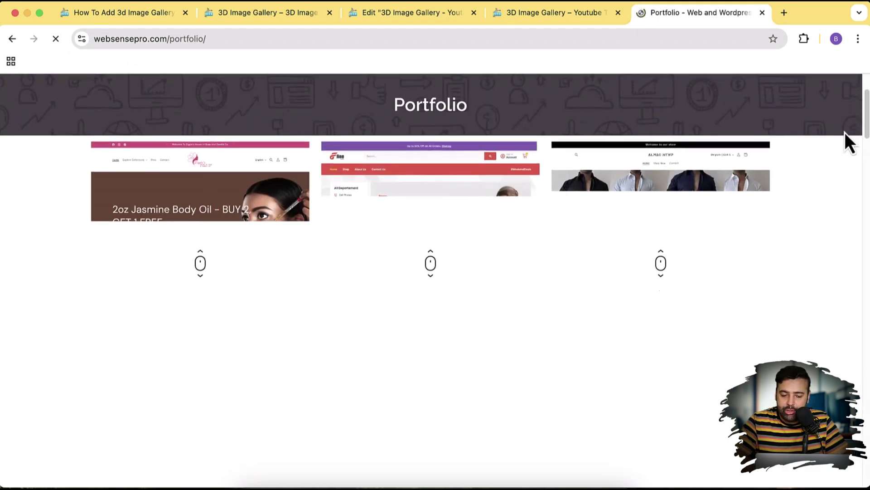